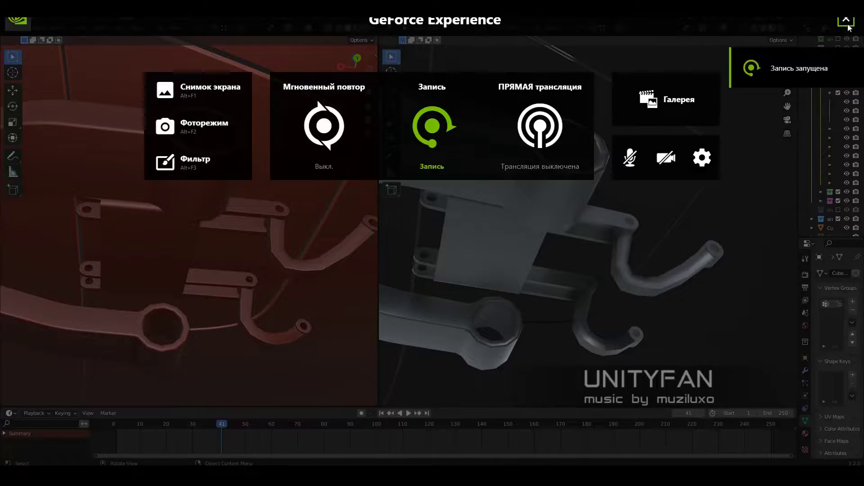
Close the GeForce overlay and stop the door animation at frame 116
left_click(848, 25)
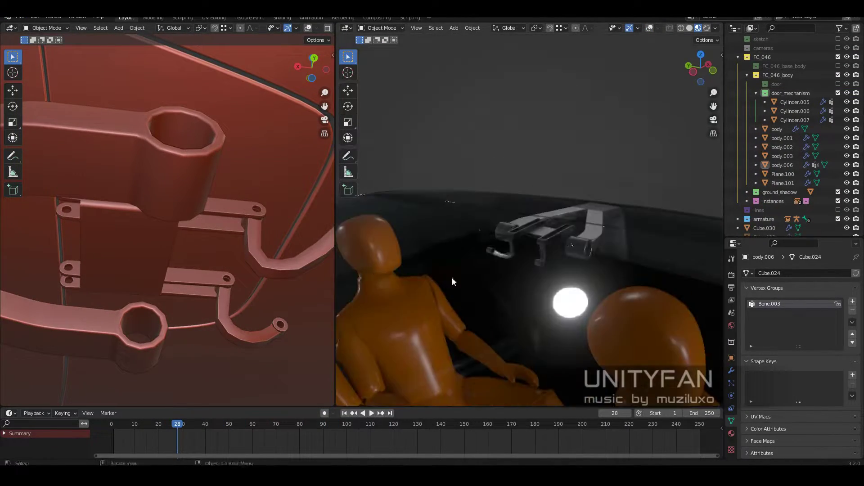
middle_click_drag(452, 282, 534, 358)
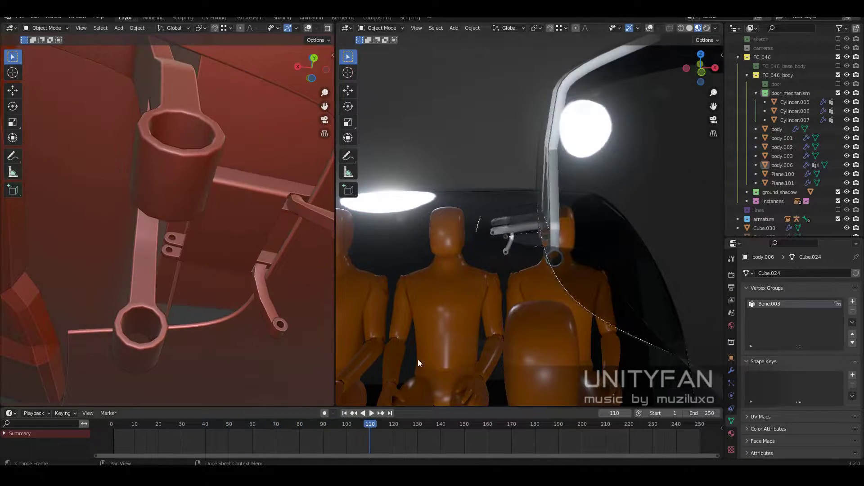
left_click(715, 28)
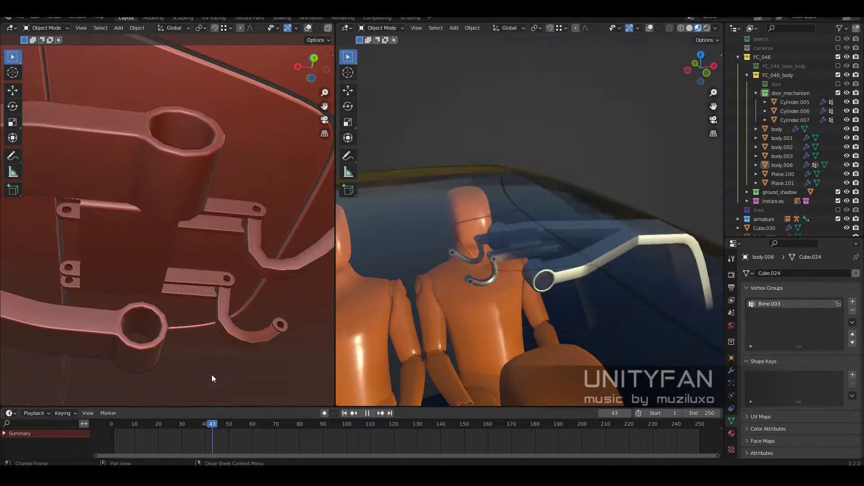
key("space")
Collapse the left viewport so one 3D view fills the width, framing the mannequins
mouse_move(468, 279)
middle_mouse_down()
mouse_move(502, 258)
mouse_move(603, 239)
middle_mouse_up()
scroll(607, 248, "down", 4)
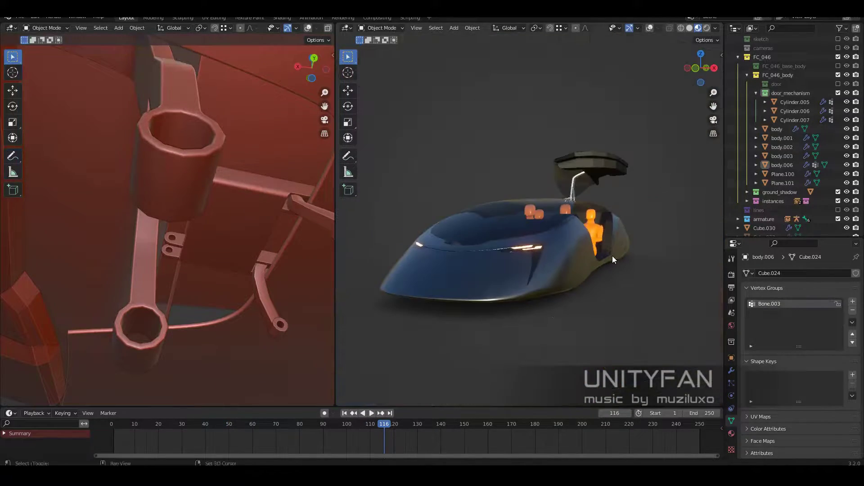
mouse_move(449, 263)
middle_mouse_down()
mouse_move(373, 267)
mouse_move(488, 277)
mouse_move(312, 266)
mouse_move(412, 256)
mouse_move(387, 241)
mouse_move(405, 235)
middle_mouse_up()
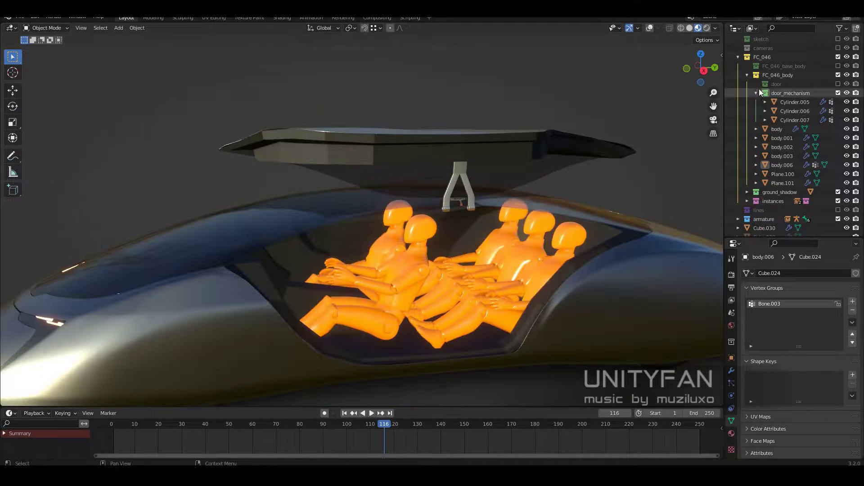
Set the mannequins' colour to grey and orbit to a low side view of the car
scroll(773, 77, "up", 5)
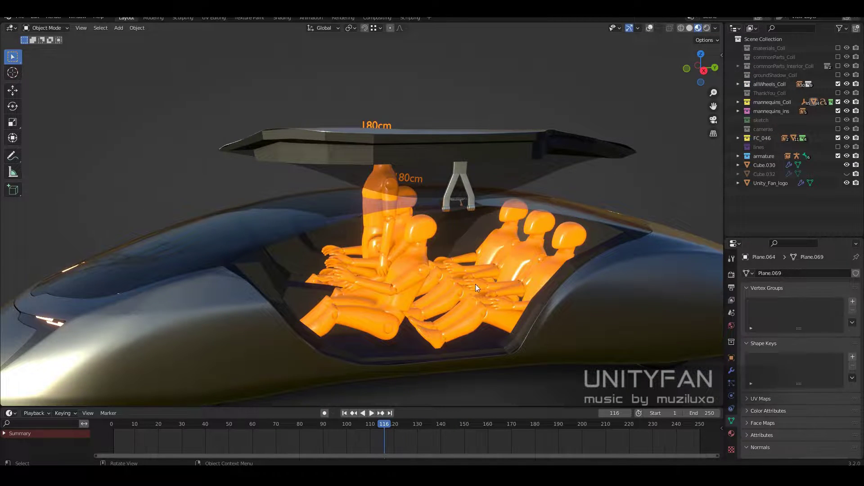
left_click(801, 294)
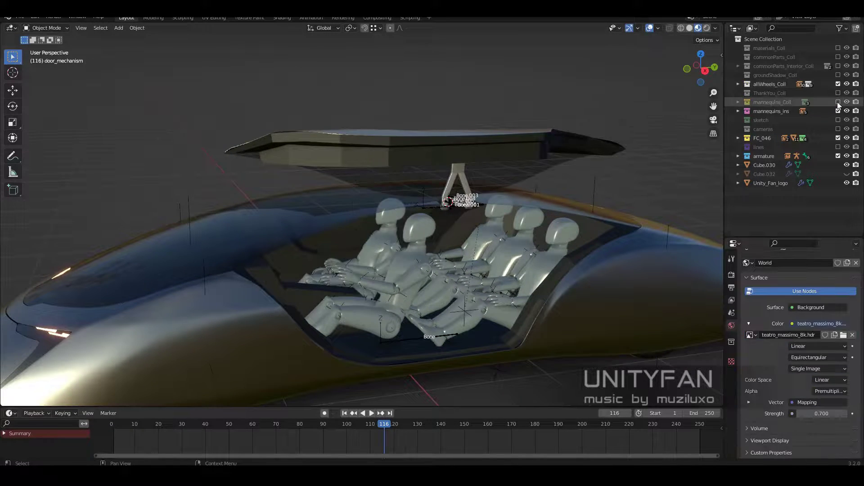
mouse_move(540, 177)
middle_mouse_down()
mouse_move(524, 184)
mouse_move(628, 183)
mouse_move(587, 189)
middle_mouse_up()
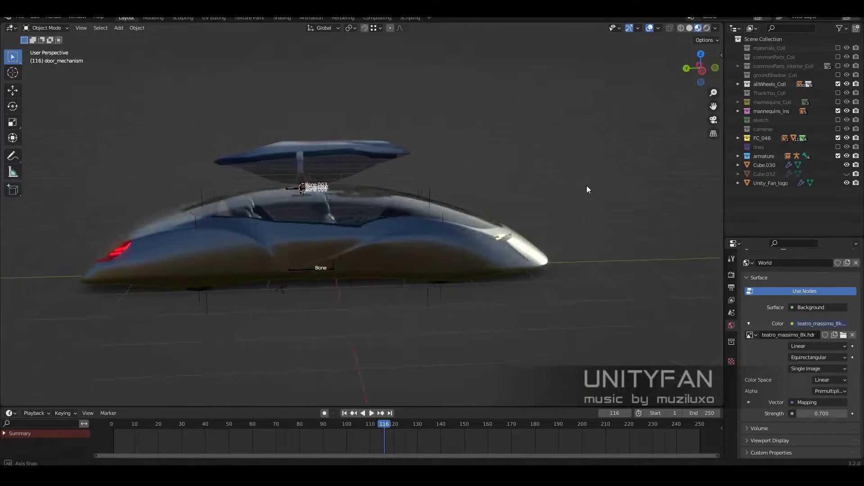
mouse_move(450, 189)
middle_mouse_down()
mouse_move(485, 217)
mouse_move(460, 210)
middle_mouse_up()
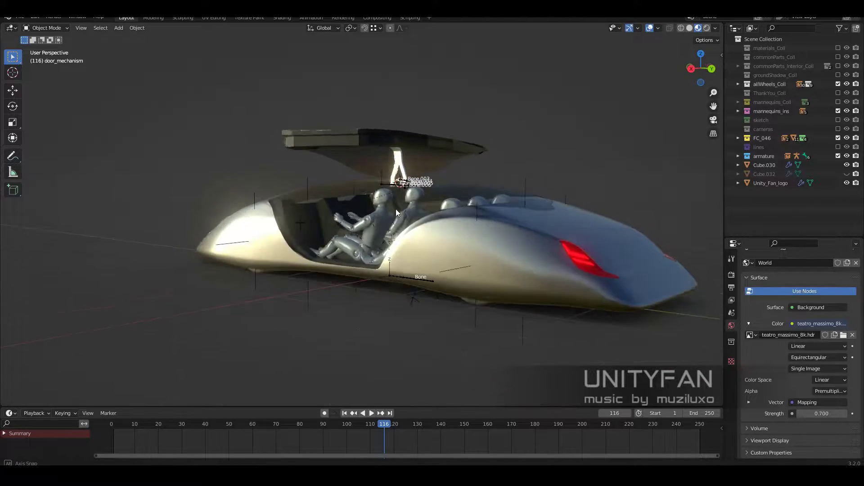
mouse_move(396, 209)
middle_mouse_down()
mouse_move(425, 223)
mouse_move(308, 233)
mouse_move(388, 228)
mouse_move(457, 184)
middle_mouse_up()
Stop playback, jump back to frame 25 and switch the viewport to solid shading
left_click(308, 234)
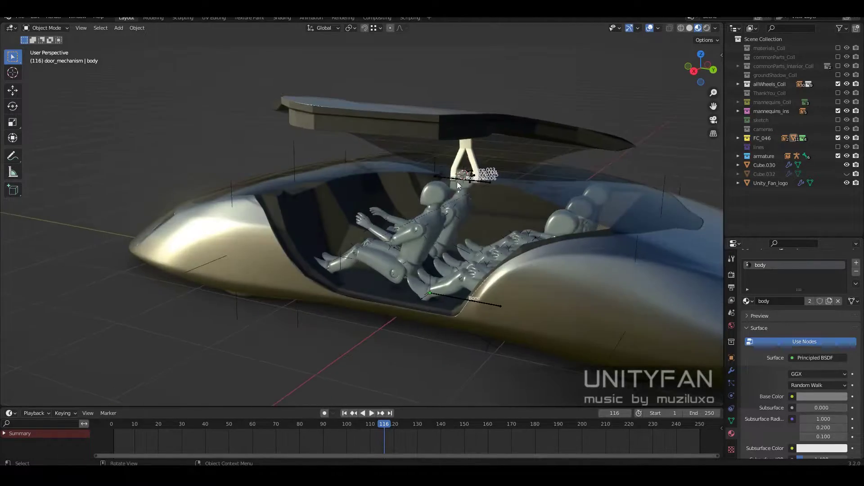
scroll(457, 184, "up", 2)
key("Escape")
scroll(388, 250, "up", 3)
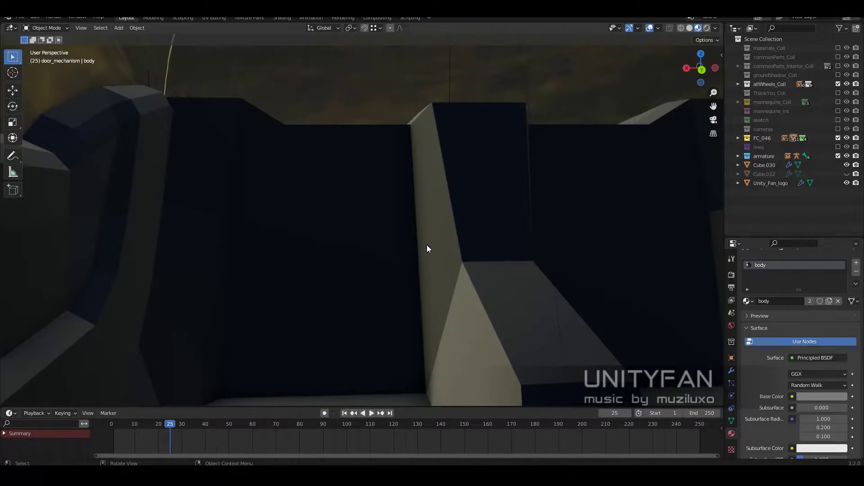
middle_click_drag(427, 245, 404, 246)
key("z")
left_click(511, 152)
scroll(510, 152, "down", 5)
mouse_move(489, 185)
middle_mouse_down()
mouse_move(382, 196)
mouse_move(428, 169)
mouse_move(515, 199)
mouse_move(468, 211)
mouse_move(449, 192)
mouse_move(476, 225)
mouse_move(495, 224)
middle_mouse_up()
Show the mannequins_ins collection and put Cube.030 into Edit Mode
left_click(515, 199)
scroll(420, 193, "up", 5)
left_click(421, 196)
left_click(838, 111)
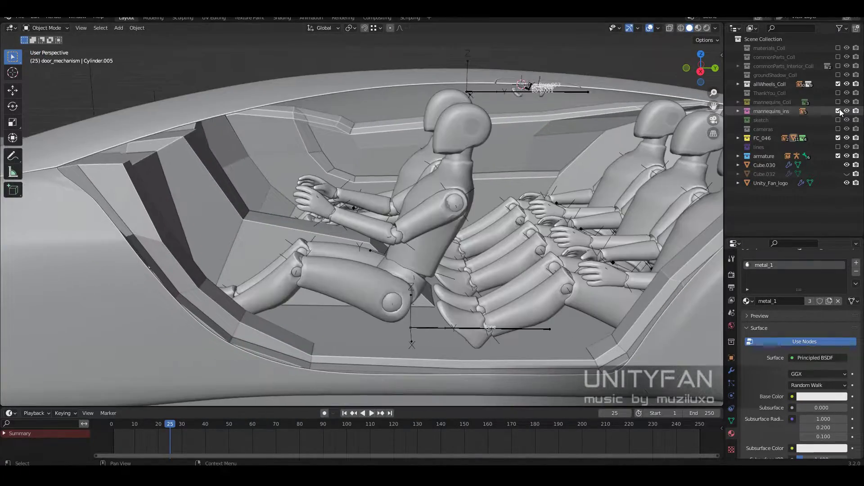
mouse_move(518, 252)
middle_mouse_down()
mouse_move(533, 261)
mouse_move(530, 254)
mouse_move(463, 317)
mouse_move(326, 318)
mouse_move(320, 333)
mouse_move(311, 311)
middle_mouse_up()
scroll(463, 318, "up", 4)
left_click(325, 314)
key("Tab")
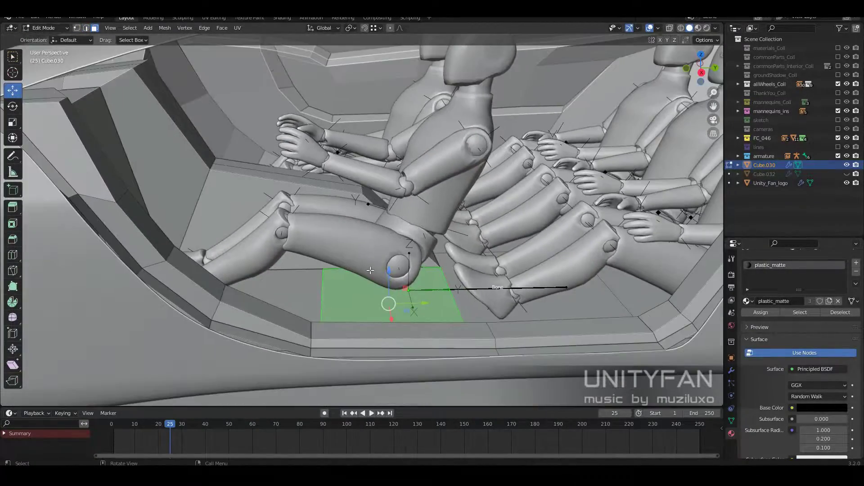
Select the footwell floor faces under the driver's legs and reposition them
left_click(78, 29)
middle_click_drag(312, 240, 356, 287, "shift")
key("k")
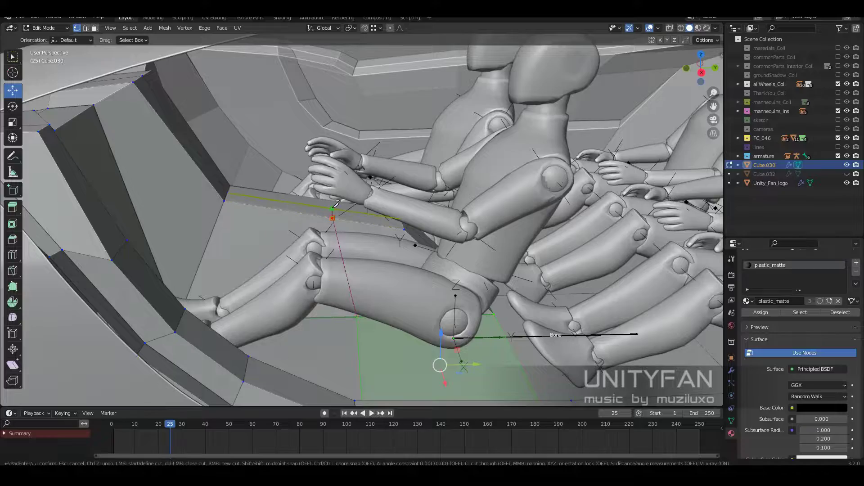
key("Escape")
mouse_move(337, 204)
middle_mouse_down()
mouse_move(434, 319)
mouse_move(434, 340)
mouse_move(411, 272)
mouse_move(400, 315)
middle_mouse_up()
key("3")
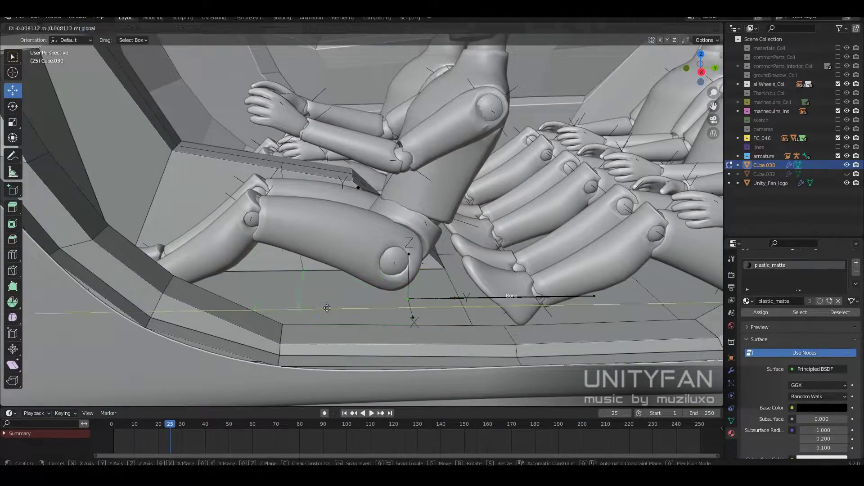
key("Escape")
mouse_move(327, 308)
middle_mouse_down()
mouse_move(315, 270)
mouse_move(310, 290)
middle_mouse_up()
Move the seat block faces to raise the seat base under the driver
key("k")
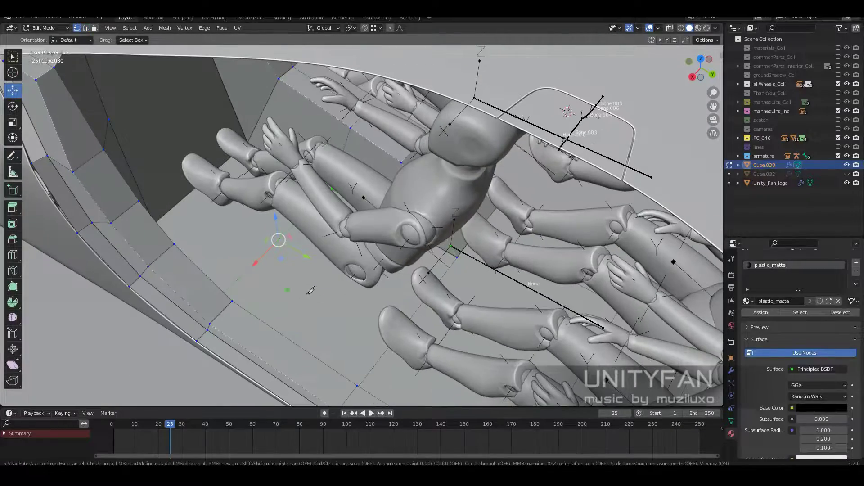
key("Escape")
key("3")
middle_click_drag(258, 255, 357, 261)
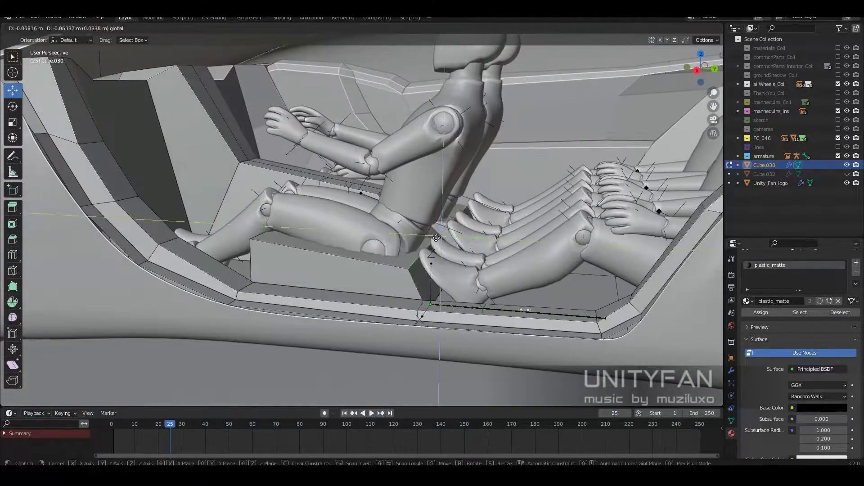
left_click(436, 238)
mouse_move(436, 238)
middle_mouse_down()
mouse_move(390, 216)
mouse_move(418, 225)
mouse_move(440, 251)
mouse_move(438, 310)
mouse_move(323, 208)
mouse_move(406, 247)
middle_mouse_up()
Knife-cut near the mannequin's leg and move the corner vertex
key("k")
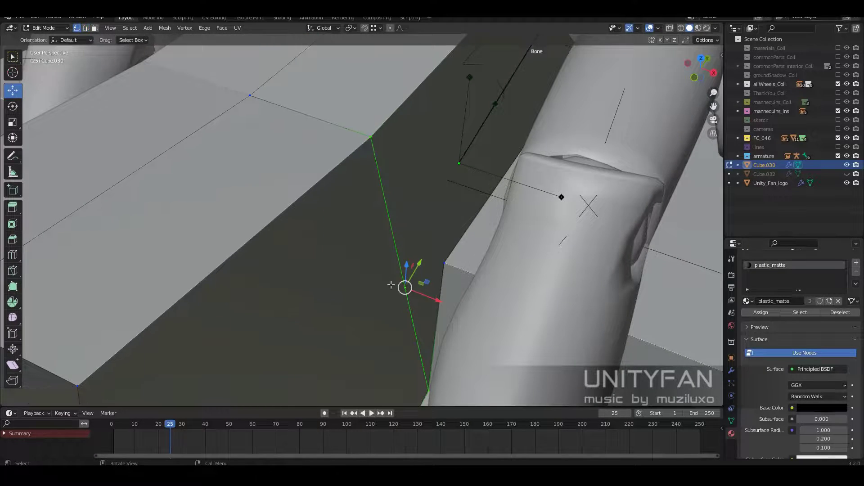
middle_click_drag(391, 285, 439, 131)
left_click(415, 207)
mouse_move(415, 206)
middle_mouse_down()
mouse_move(279, 270)
mouse_move(330, 242)
middle_mouse_up()
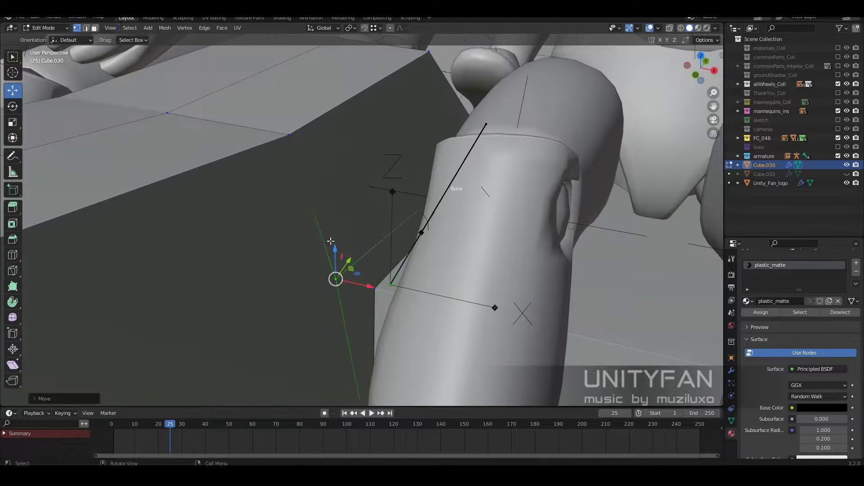
middle_click_drag(384, 266, 420, 297)
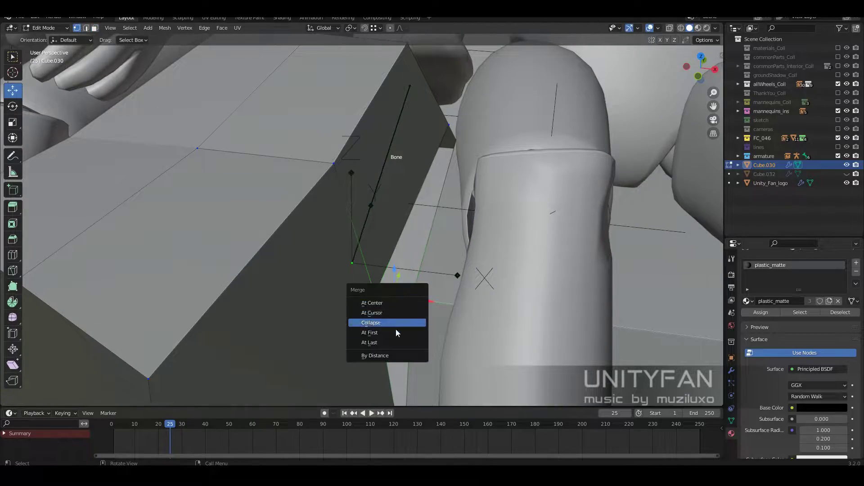
Collapse the selected corner vertices into one and reposition the merged vertices
left_click(395, 329)
middle_click_drag(395, 329, 293, 212)
left_click(544, 295)
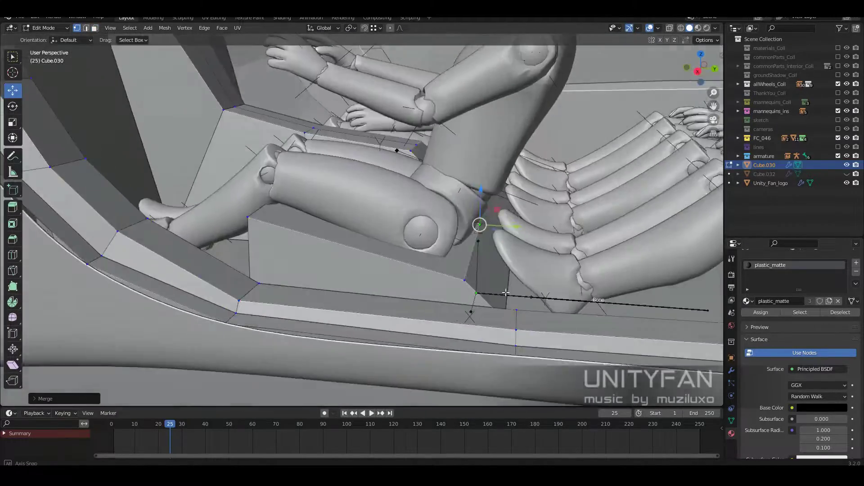
middle_click_drag(544, 294, 446, 262)
left_click(495, 226)
scroll(495, 227, "down", 5)
middle_click_drag(495, 227, 349, 312)
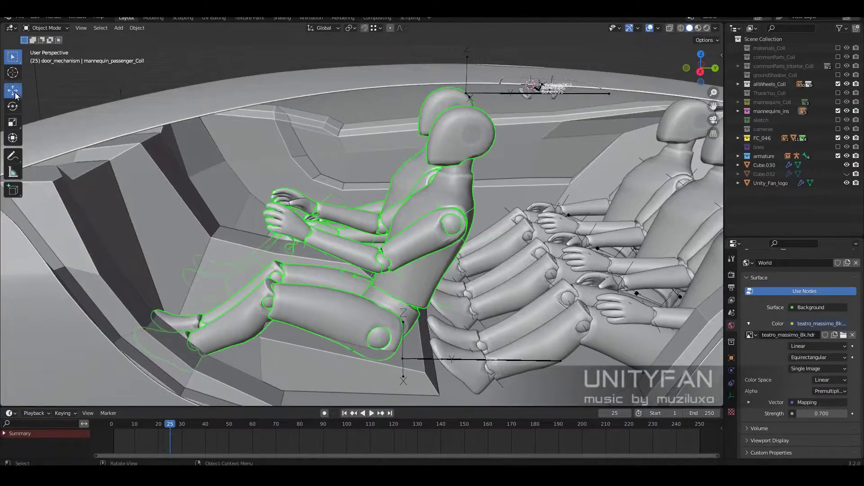
Move the selection and knife-cut new edges across the floor
key("g")
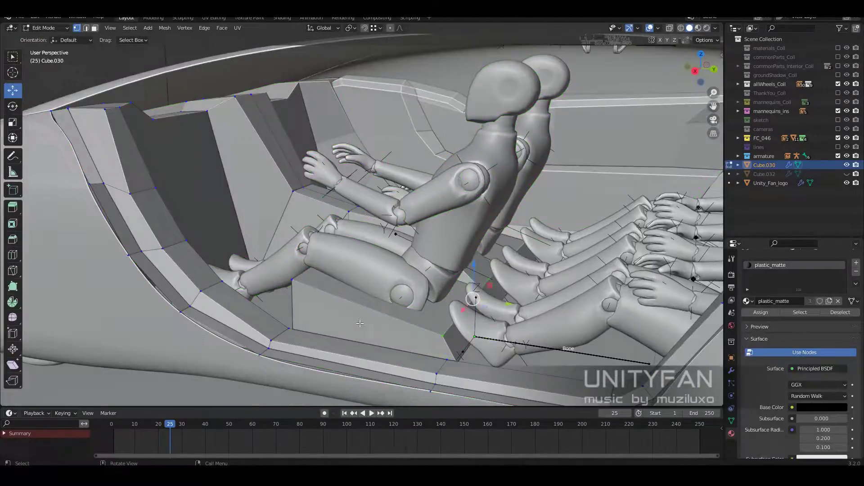
middle_click_drag(359, 323, 422, 253)
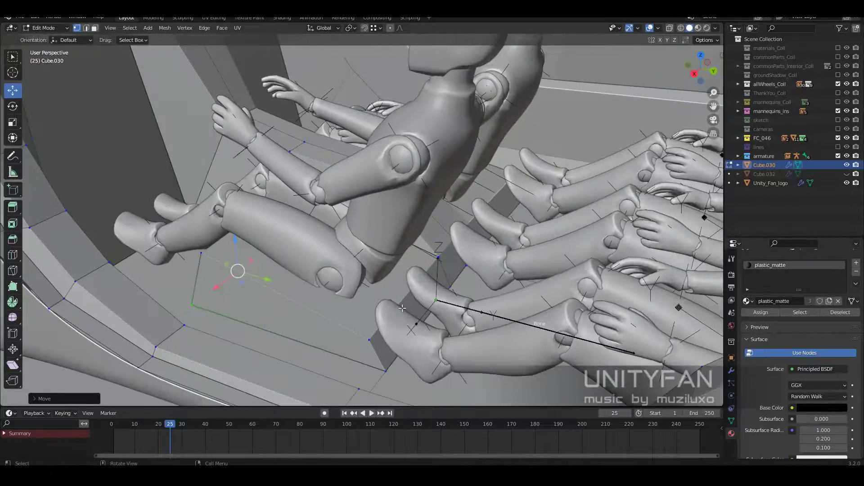
key("k")
key("Return")
middle_click_drag(356, 341, 183, 64)
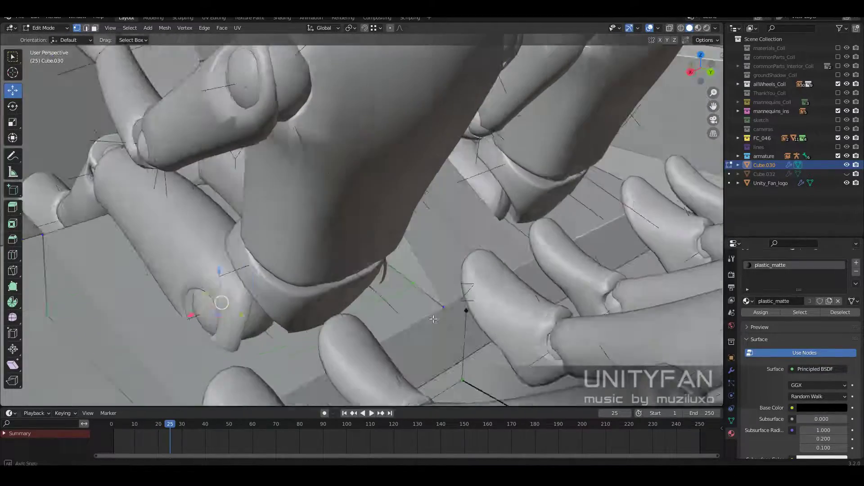
scroll(389, 272, "down", 8)
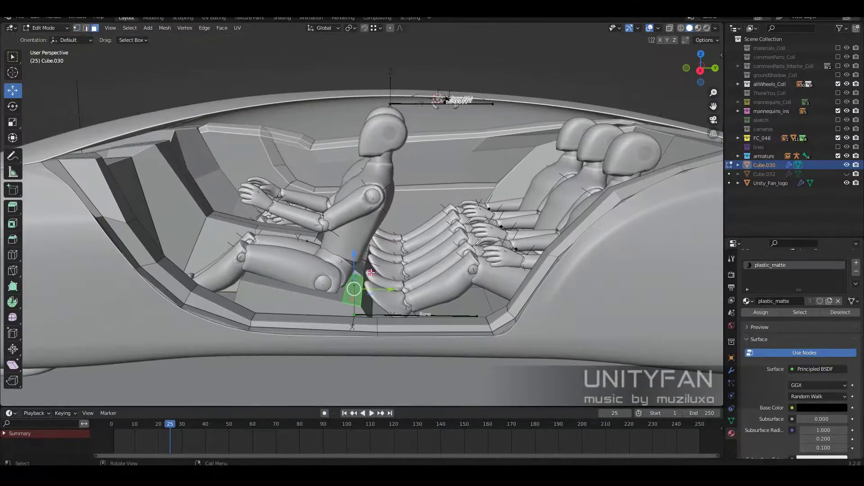
Extrude the new floor face and move it into position
left_click(377, 263)
middle_click_drag(377, 262, 314, 278)
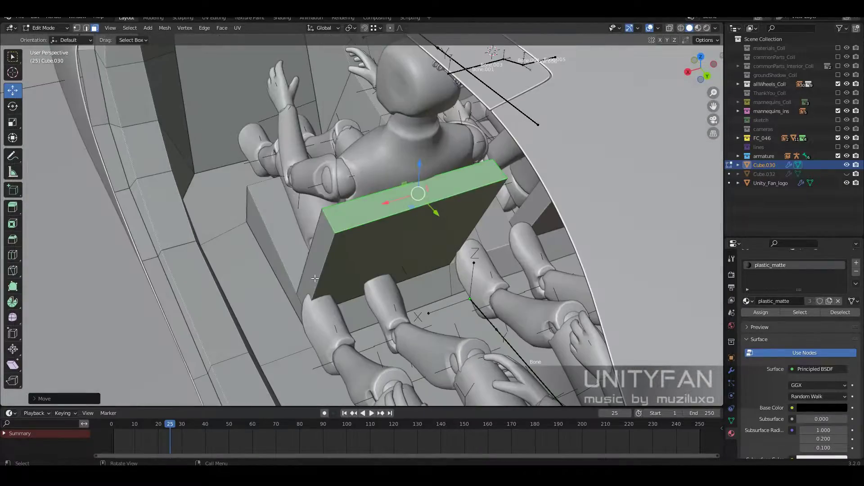
left_click(273, 261)
middle_click_drag(273, 261, 405, 245)
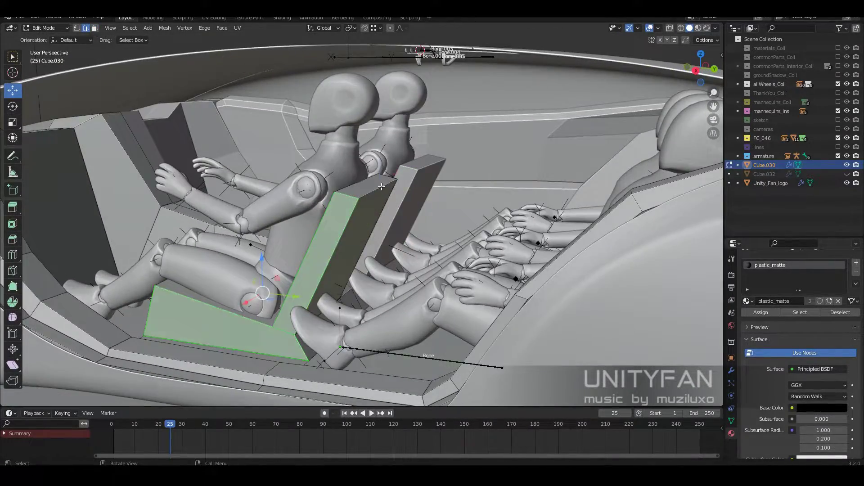
middle_click_drag(381, 186, 410, 211)
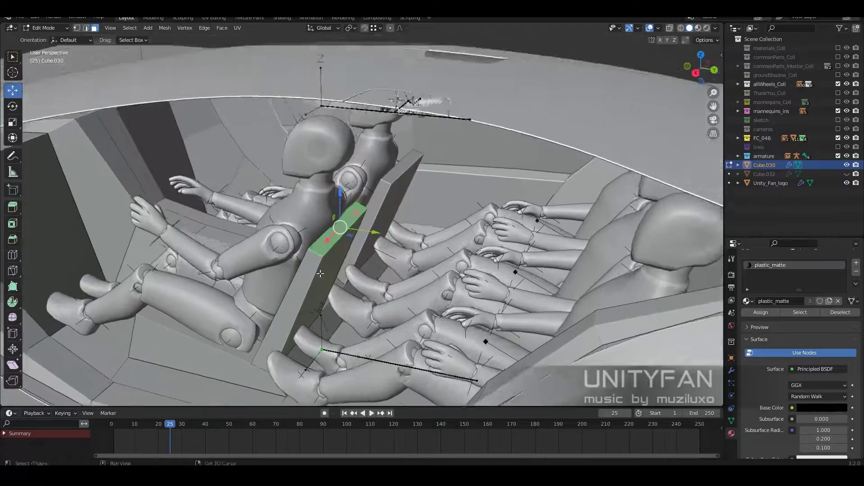
Extrude the face upward into a central pillar reaching the roof, scaling and moving its top
key("e")
left_click(390, 104)
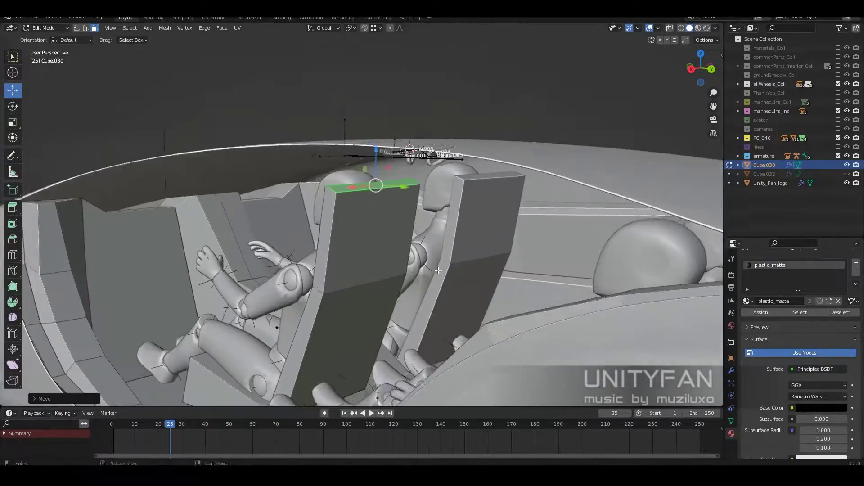
mouse_move(389, 104)
middle_mouse_down()
mouse_move(407, 134)
mouse_move(394, 284)
middle_mouse_up()
key("s")
left_click(406, 134)
key("g")
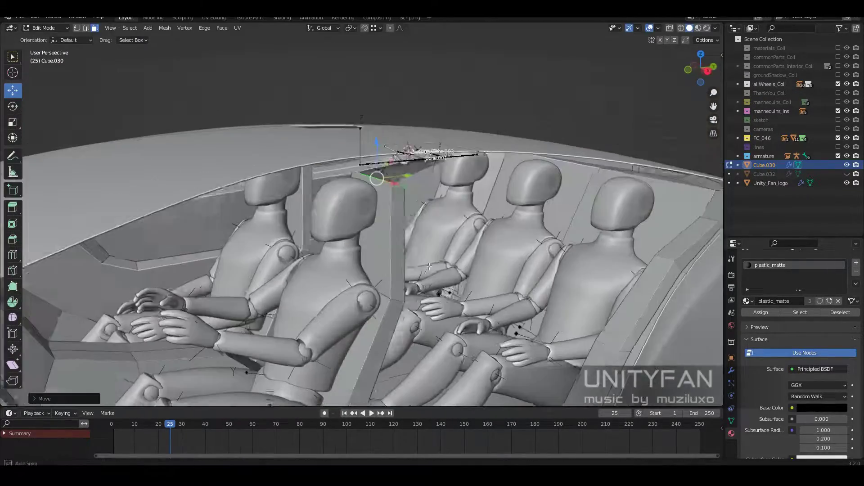
scroll(376, 163, "down", 3)
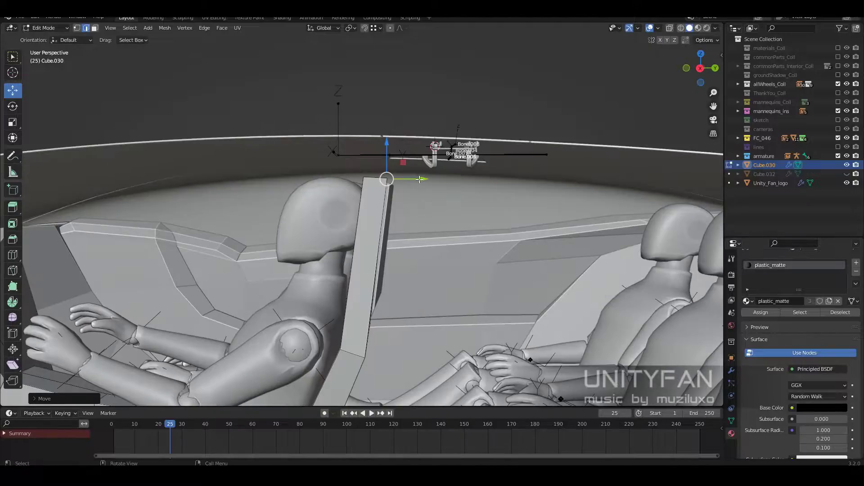
scroll(375, 163, "down", 3)
Return to Object Mode and select the cabin shell Cube.030 again
key("Tab")
mouse_move(375, 163)
middle_mouse_down()
mouse_move(462, 268)
mouse_move(364, 250)
middle_mouse_up()
scroll(247, 246, "up", 3)
left_click(247, 246)
mouse_move(247, 246)
middle_mouse_down()
mouse_move(347, 351)
mouse_move(370, 334)
mouse_move(312, 298)
mouse_move(368, 288)
middle_mouse_up()
left_click(303, 316)
Add a loop cut across Cube.030's rear floor panel, sliding it about 0.1 m
key("Tab")
scroll(303, 320, "down", 2)
scroll(369, 287, "up", 5)
left_click(306, 323)
middle_click_drag(306, 322, 320, 329)
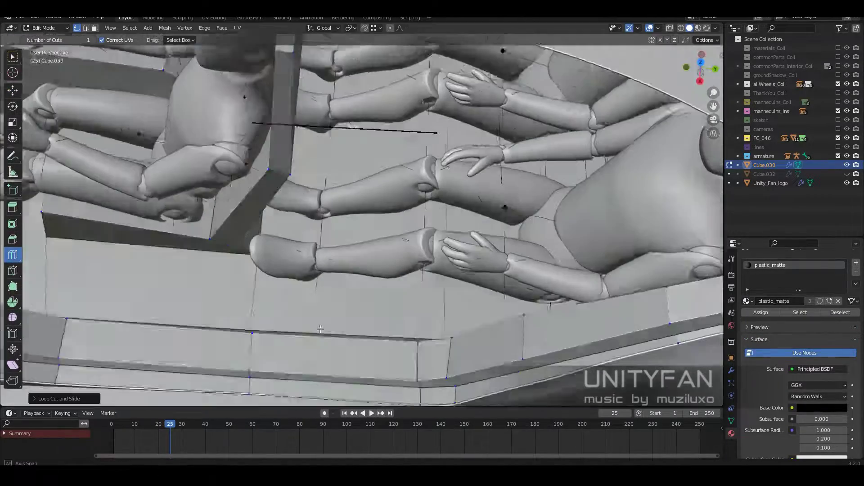
mouse_move(329, 93)
middle_mouse_down()
mouse_move(457, 247)
mouse_move(245, 197)
middle_mouse_up()
left_click(354, 175)
mouse_move(354, 176)
middle_mouse_down()
mouse_move(273, 124)
mouse_move(334, 241)
mouse_move(405, 216)
middle_mouse_up()
Knife-cut the floor from the triangle corner toward the mannequins' legs
mouse_move(331, 270)
middle_mouse_down()
mouse_move(329, 292)
mouse_move(360, 302)
middle_mouse_up()
left_click(356, 275)
scroll(312, 99, "down", 2)
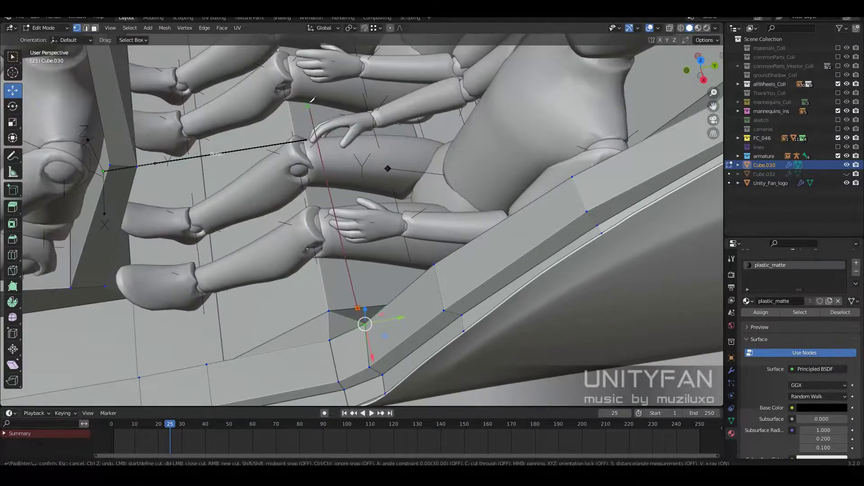
middle_click_drag(304, 74, 377, 218)
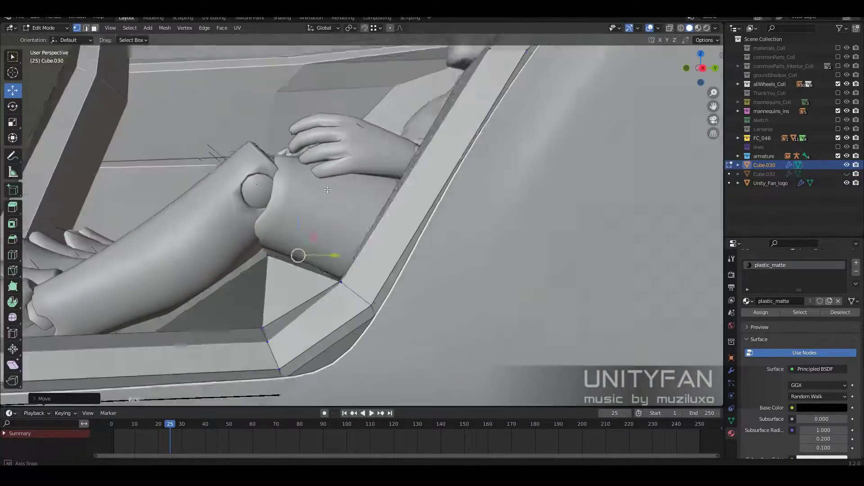
middle_click_drag(327, 189, 416, 283)
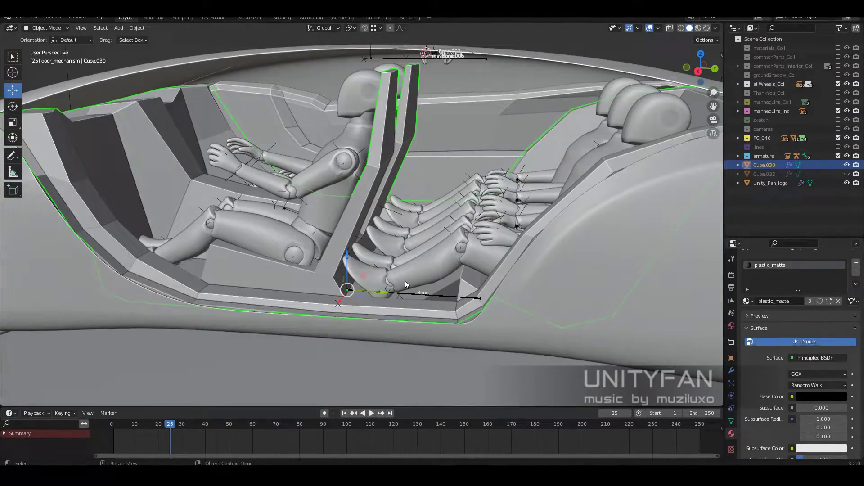
In see-through wireframe display, shift the shell's edges into place and confirm the knife cut
mouse_move(404, 280)
middle_mouse_down()
mouse_move(365, 296)
mouse_move(412, 266)
mouse_move(430, 285)
mouse_move(409, 311)
middle_mouse_up()
key("Tab")
key("shift+z")
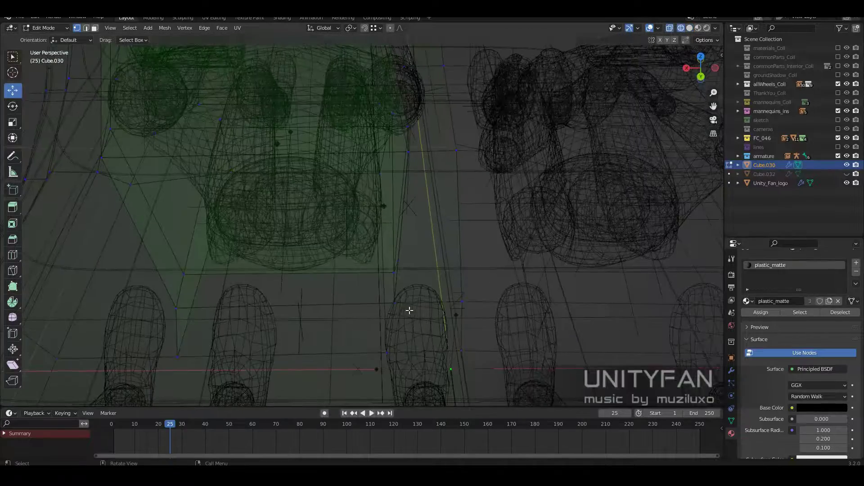
left_click_drag(370, 305, 387, 315)
middle_click_drag(387, 315, 406, 322)
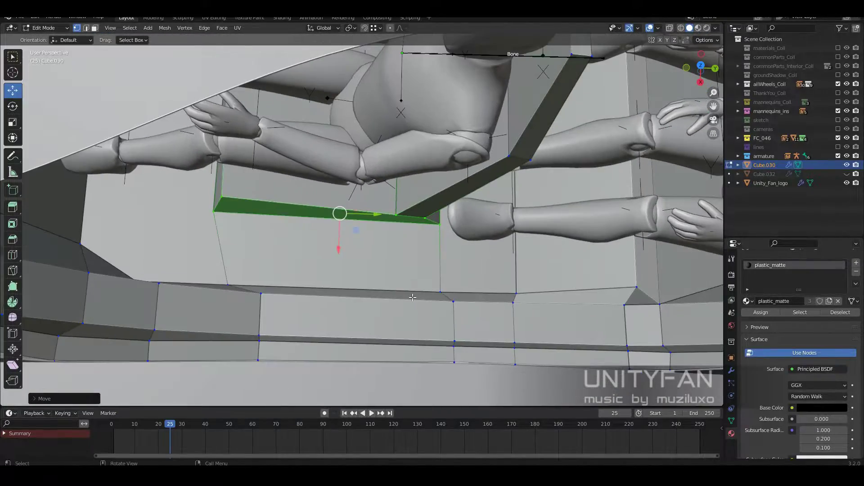
key("Return")
middle_click_drag(582, 336, 474, 334, "shift")
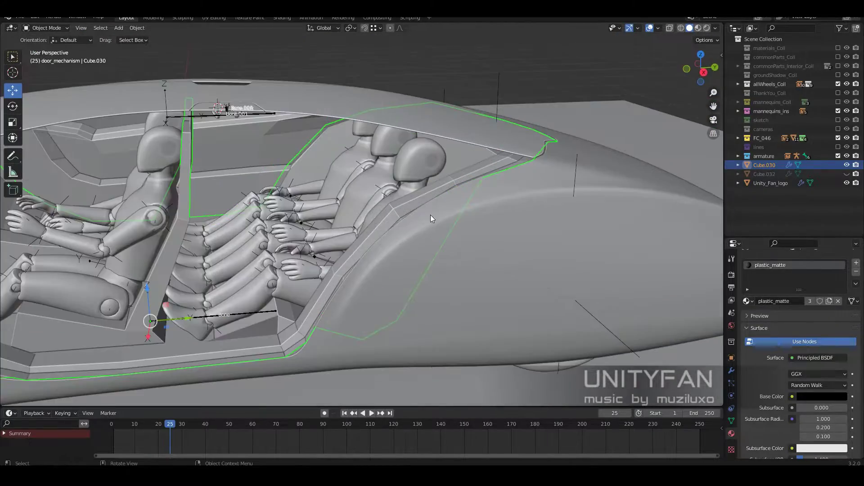
Back in Edit Mode, select the face strip along the sill
key("Tab")
scroll(427, 233, "up", 10)
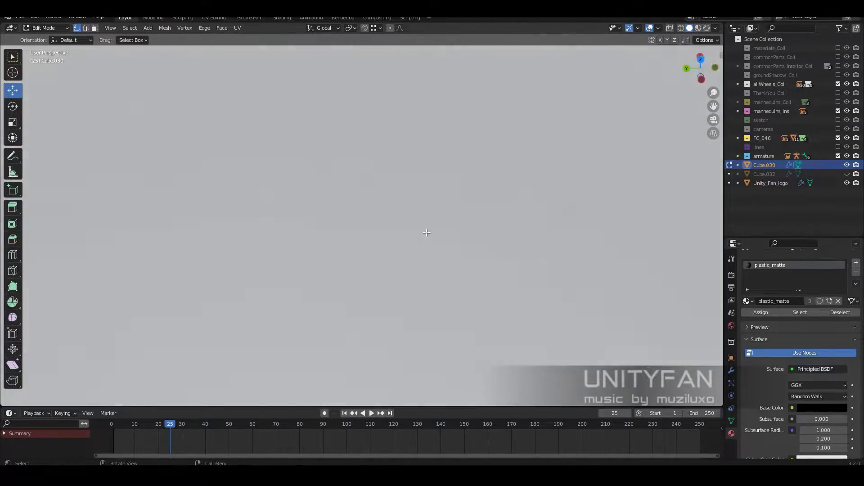
mouse_move(427, 232)
middle_mouse_down()
mouse_move(398, 230)
mouse_move(466, 276)
mouse_move(459, 224)
mouse_move(411, 228)
middle_mouse_up()
left_click(430, 217)
mouse_move(408, 258)
middle_mouse_down()
mouse_move(347, 204)
mouse_move(482, 243)
middle_mouse_up()
scroll(346, 204, "up", 5)
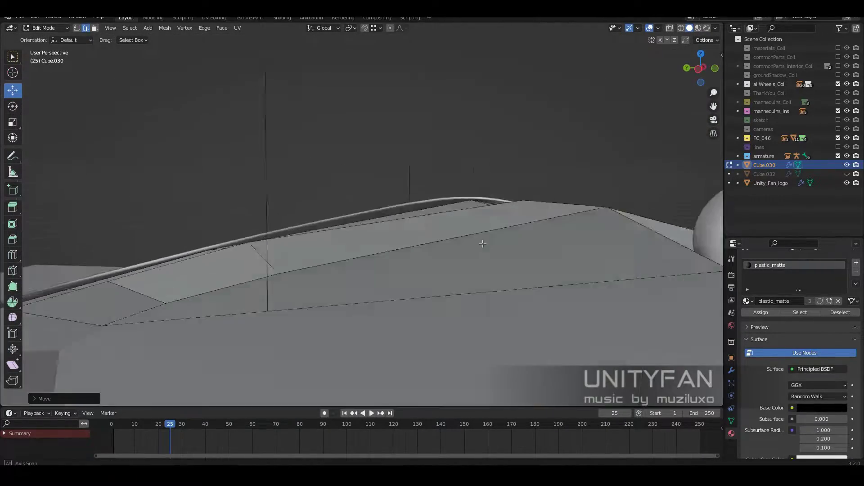
Slide the selected vertices along the roof edge and finish the cut in Object Mode
middle_click_drag(292, 248, 330, 237)
middle_click_drag(306, 280, 253, 254)
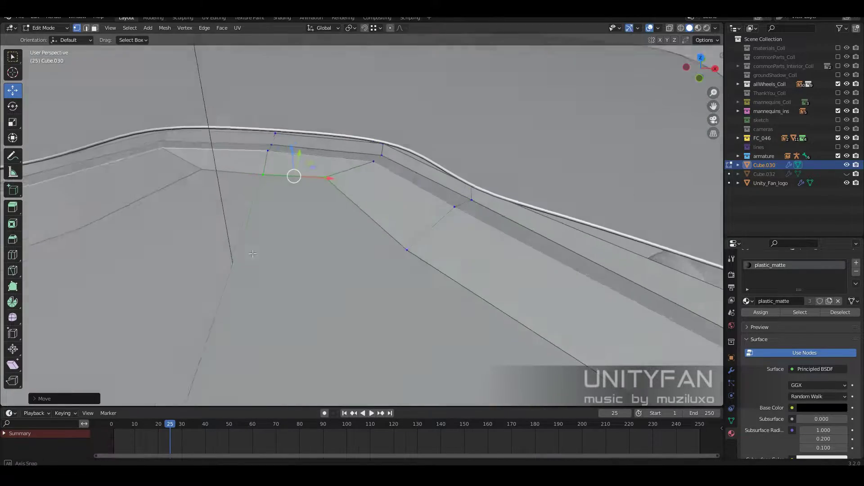
left_click(399, 217)
mouse_move(400, 216)
middle_mouse_down()
mouse_move(385, 222)
mouse_move(397, 248)
middle_mouse_up()
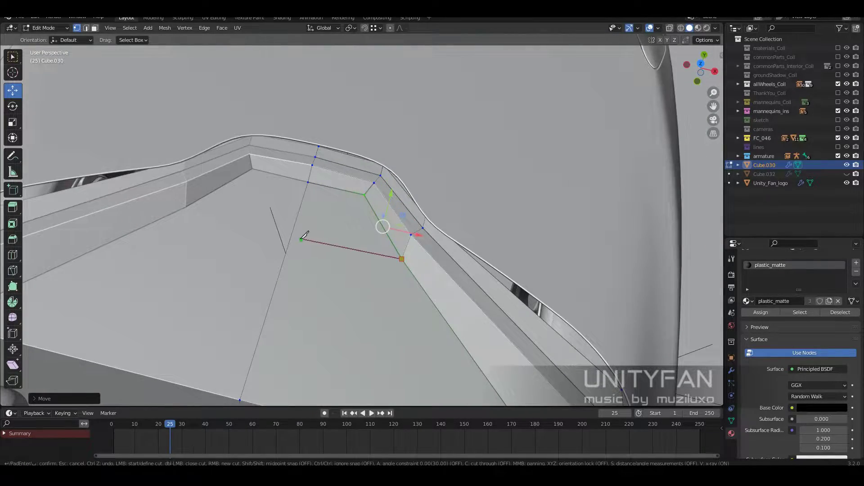
key("Return")
key("Tab")
mouse_move(305, 235)
middle_mouse_down()
mouse_move(485, 237)
mouse_move(382, 266)
mouse_move(372, 323)
mouse_move(440, 225)
mouse_move(382, 259)
mouse_move(389, 344)
mouse_move(380, 243)
middle_mouse_up()
Knife-cut a closed new panel face into the roof above the rear passengers
key("Tab")
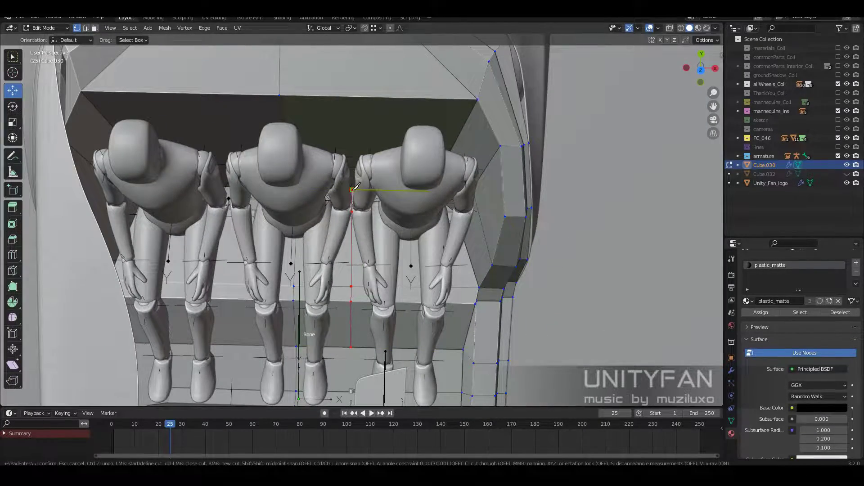
middle_click_drag(354, 98, 357, 247)
scroll(370, 260, "up", 3)
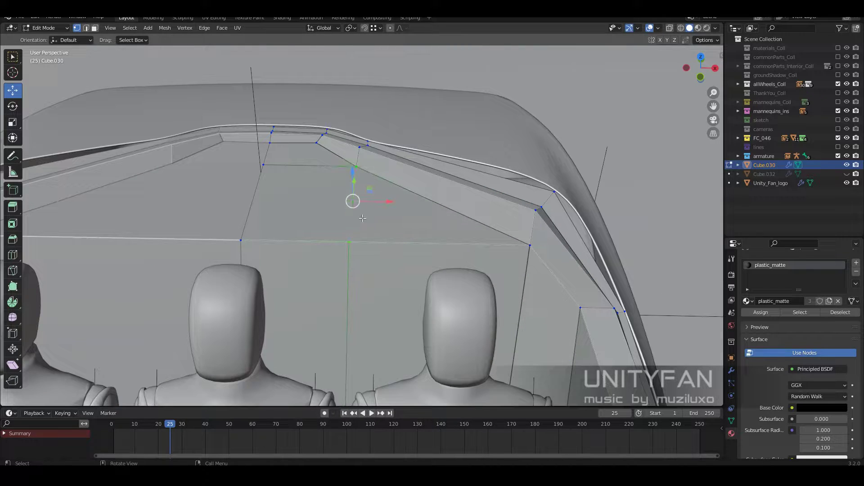
middle_click_drag(363, 218, 317, 187)
key("k")
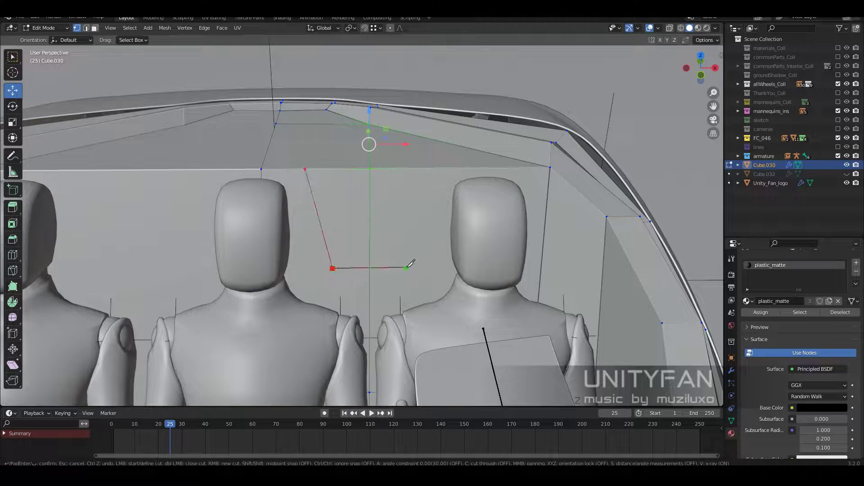
middle_click_drag(437, 167, 431, 165)
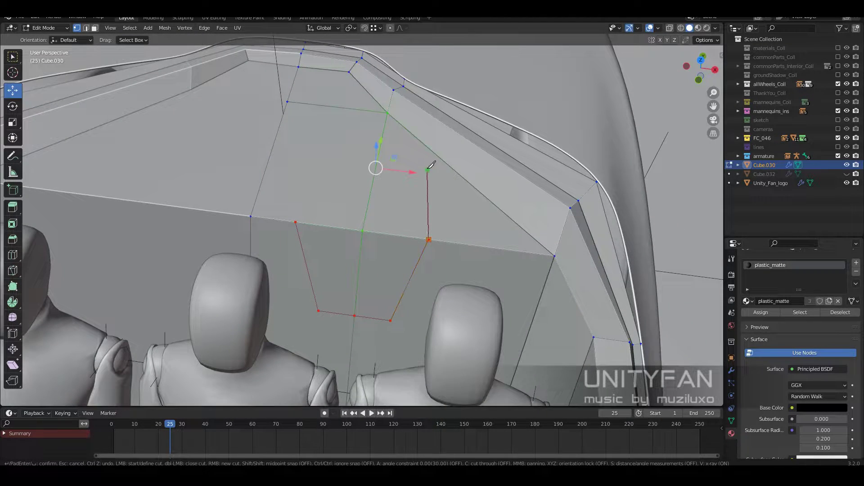
left_click(296, 222)
key("Return")
key("3")
mouse_move(296, 221)
middle_mouse_down()
mouse_move(327, 203)
mouse_move(130, 38)
middle_mouse_up()
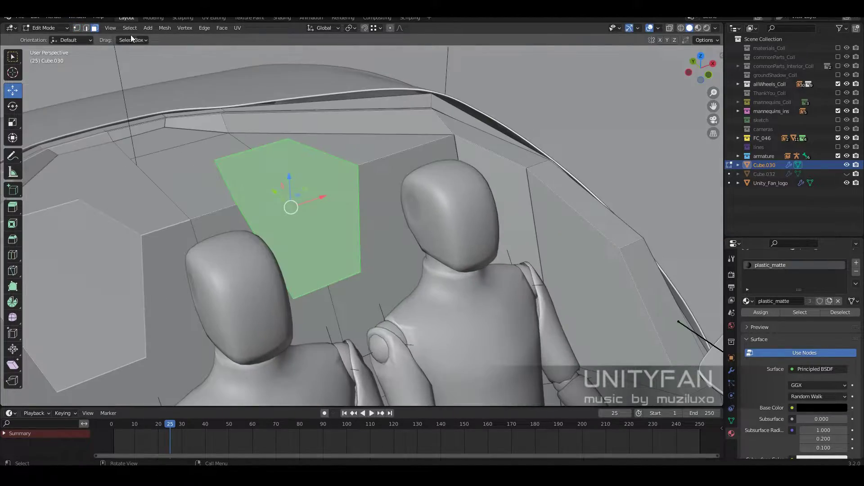
Knife-cut a second roof panel and move its cut vertices into place
middle_click_drag(289, 141, 286, 218)
mouse_move(403, 185)
middle_mouse_down()
mouse_move(356, 238)
mouse_move(352, 228)
middle_mouse_up()
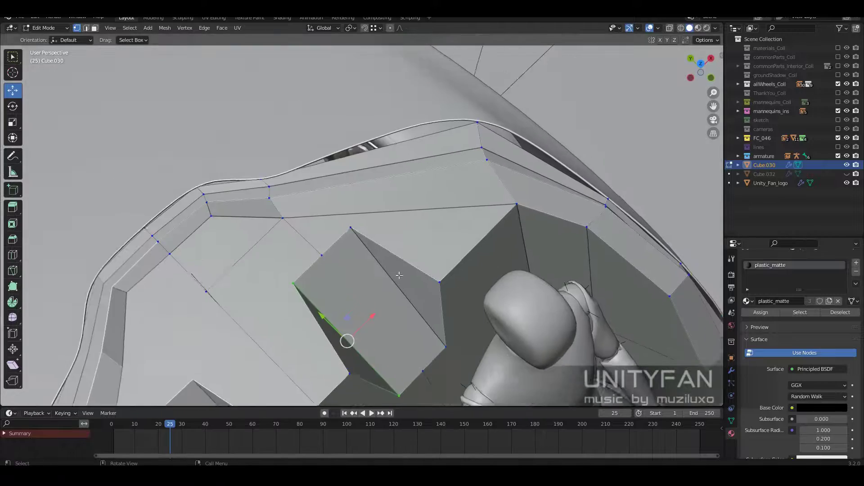
key("k")
mouse_move(336, 154)
middle_mouse_down()
mouse_move(357, 251)
mouse_move(488, 266)
middle_mouse_up()
scroll(435, 269, "up", 3)
left_click(353, 248)
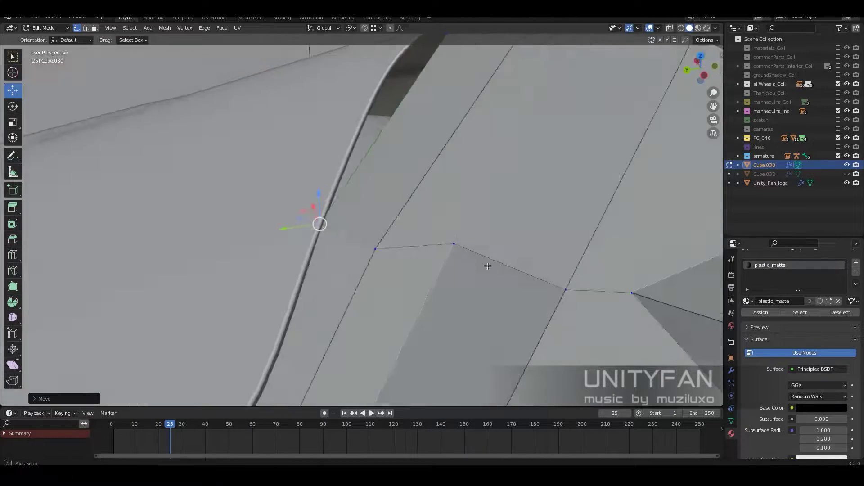
scroll(319, 226, "down", 5)
Make knife cuts along the cabin side and roof of the shell mesh
middle_click_drag(319, 226, 304, 186)
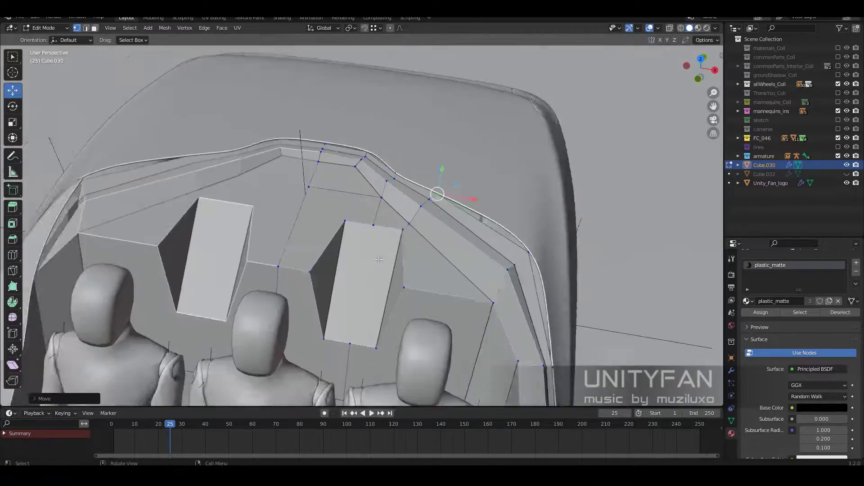
key("Tab")
scroll(391, 273, "down", 3)
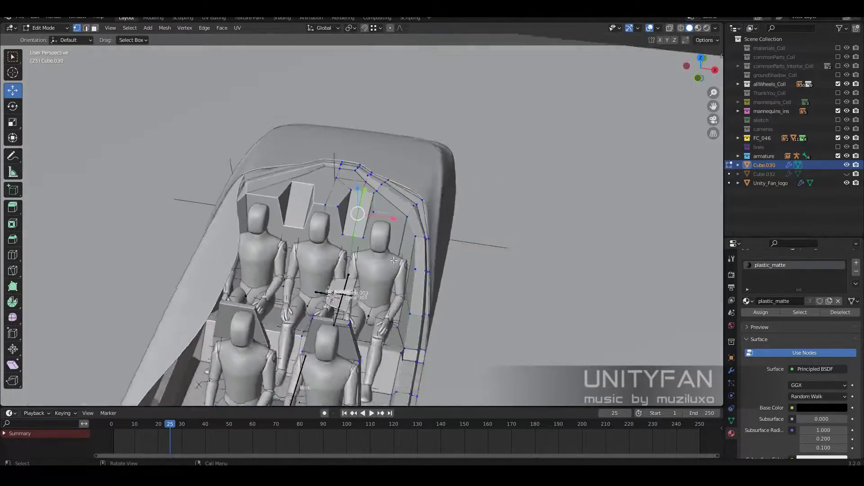
mouse_move(391, 272)
middle_mouse_down()
mouse_move(357, 274)
mouse_move(346, 261)
mouse_move(392, 279)
mouse_move(366, 206)
middle_mouse_up()
key("Tab")
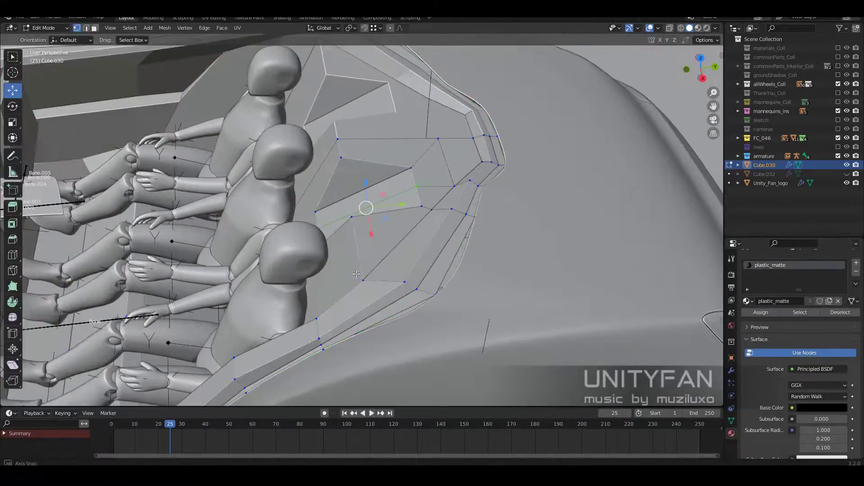
scroll(367, 206, "up", 3)
key("k")
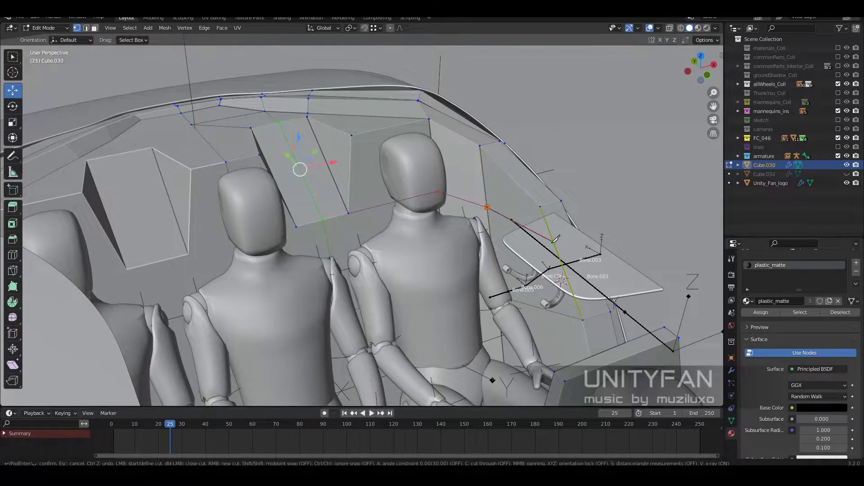
middle_click_drag(576, 234, 318, 220)
key("k")
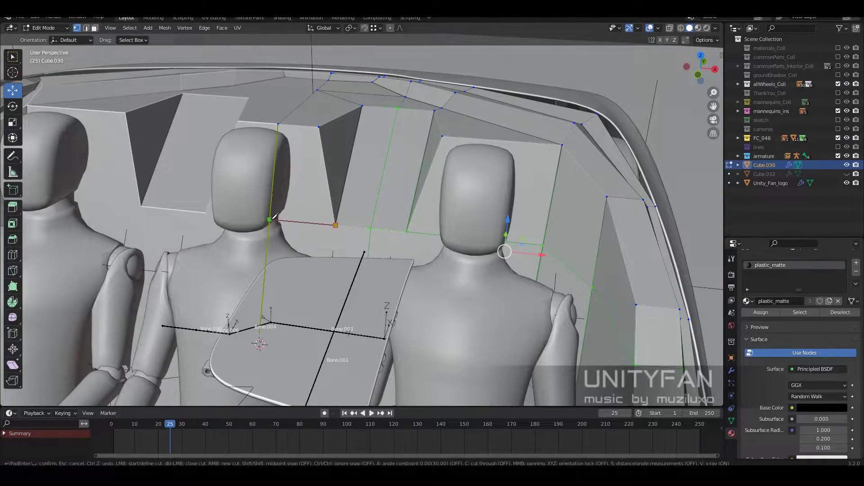
scroll(273, 216, "down", 4)
scroll(222, 298, "up", 5)
Move the new edge loop into place along the seat edge
middle_click_drag(222, 299, 353, 289)
scroll(326, 239, "up", 2)
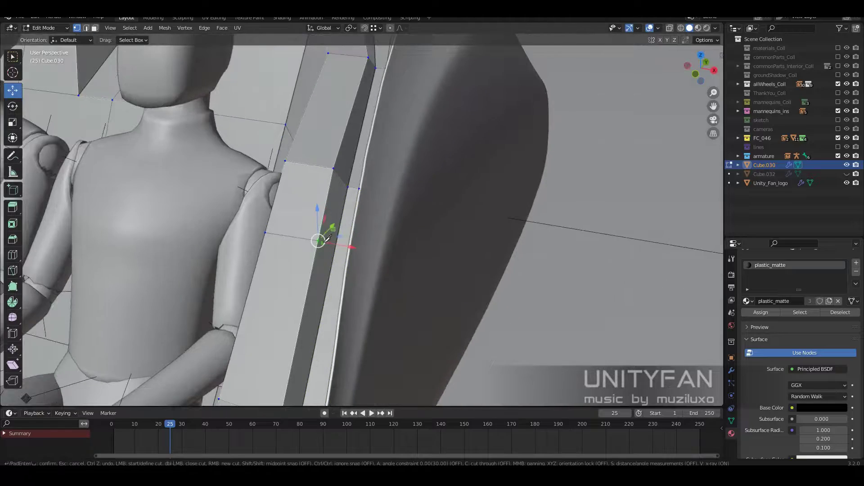
scroll(351, 245, "down", 4)
mouse_move(351, 245)
middle_mouse_down()
mouse_move(423, 225)
mouse_move(386, 232)
middle_mouse_up()
scroll(423, 225, "up", 4)
left_click(402, 228)
scroll(402, 228, "down", 5)
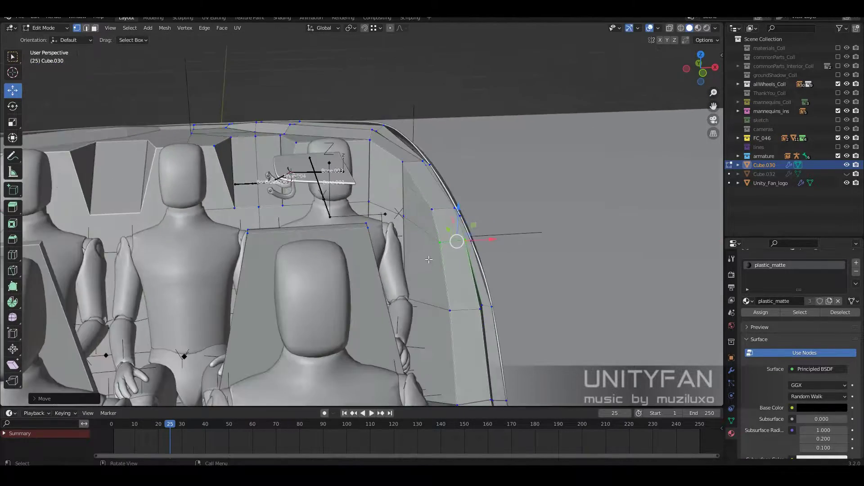
Switch to editing Cube.030 and reposition its partition edges
mouse_move(455, 241)
middle_mouse_down()
mouse_move(341, 256)
mouse_move(336, 200)
mouse_move(270, 135)
mouse_move(122, 62)
mouse_move(326, 249)
middle_mouse_up()
key("Tab")
scroll(412, 226, "up", 3)
scroll(340, 255, "up", 4)
key("Tab")
left_click(372, 190)
scroll(372, 190, "down", 4)
scroll(122, 62, "up", 3)
Bevel the top edge of the upright pillar strip between the front seats
key("2")
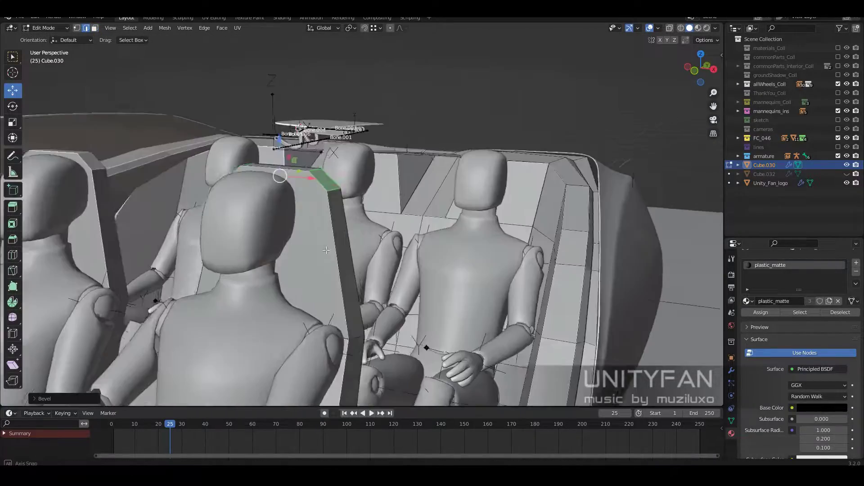
key("Tab")
scroll(326, 250, "down", 5)
mouse_move(283, 207)
middle_mouse_down()
mouse_move(361, 246)
mouse_move(392, 304)
mouse_move(378, 252)
mouse_move(370, 323)
middle_mouse_up()
key("Tab")
scroll(378, 252, "up", 4)
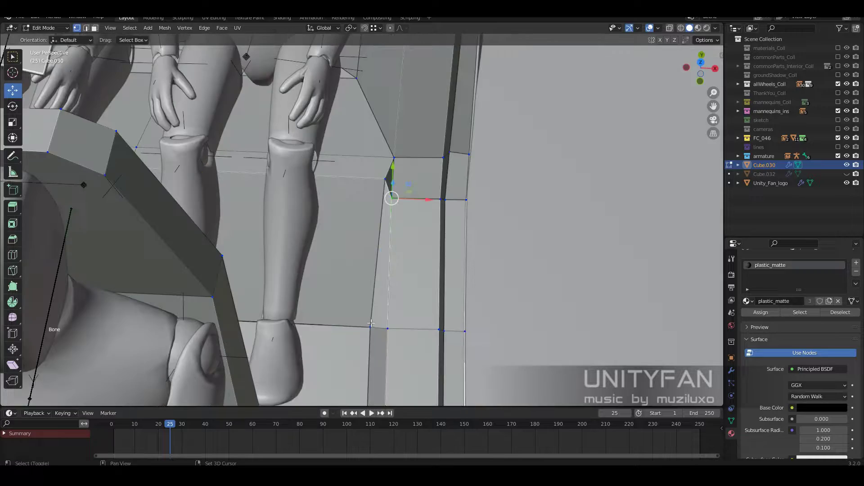
Pull the partition's top vertex into a triangle and knife-cut a new edge near the knees
mouse_move(443, 314)
middle_mouse_down()
mouse_move(378, 230)
mouse_move(352, 233)
middle_mouse_up()
key("g")
left_click(378, 230)
key("k")
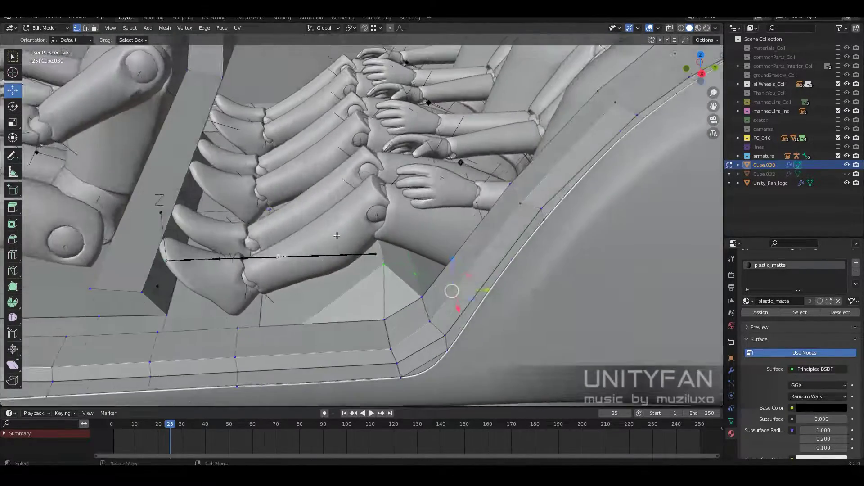
mouse_move(356, 130)
middle_mouse_down()
mouse_move(285, 212)
mouse_move(366, 298)
middle_mouse_up()
key("Escape")
key("g")
left_click(285, 213)
Reshape partition vertices along the chair edge around the mannequins' legs, then return to Object Mode
middle_click_drag(362, 245, 346, 216)
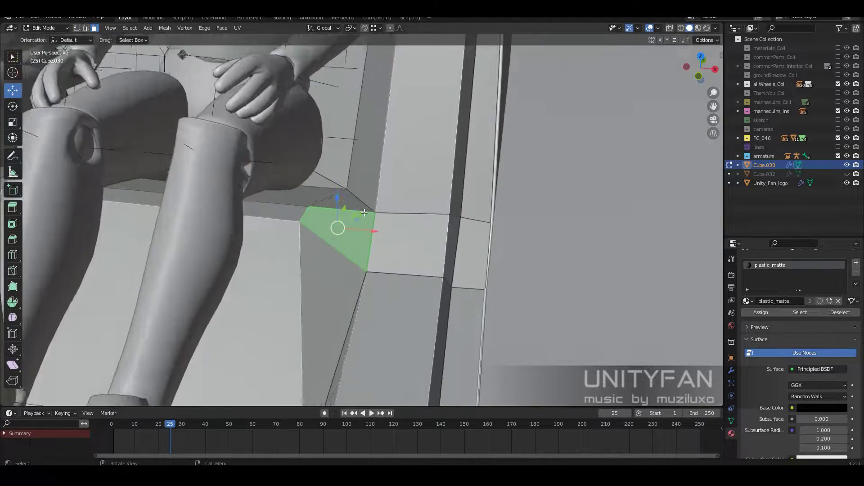
key("1")
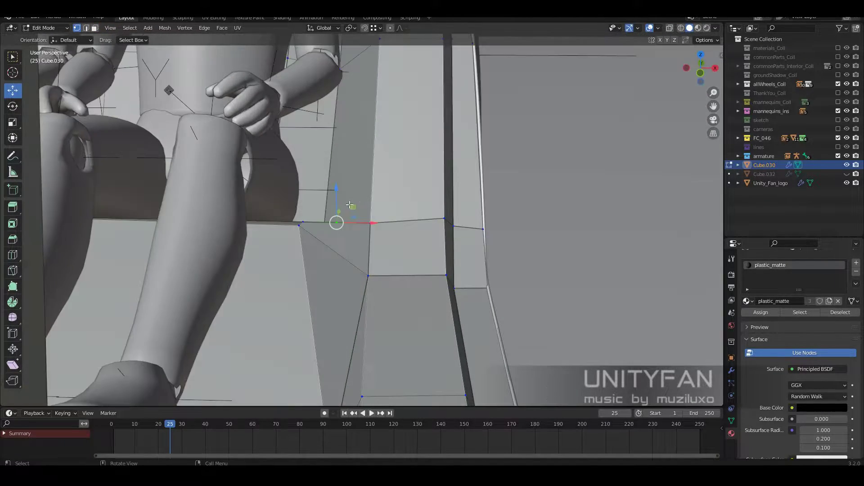
mouse_move(319, 169)
middle_mouse_down()
mouse_move(306, 240)
mouse_move(331, 212)
mouse_move(364, 336)
middle_mouse_up()
right_click(306, 240)
middle_click_drag(367, 241, 344, 314)
left_click(386, 285)
scroll(288, 211, "up", 5)
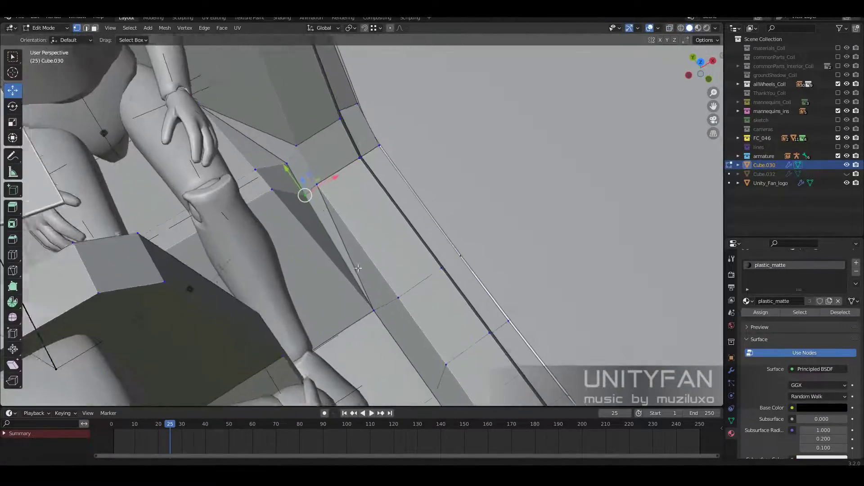
mouse_move(333, 251)
middle_mouse_down()
mouse_move(381, 306)
mouse_move(396, 308)
middle_mouse_up()
scroll(396, 308, "down", 3)
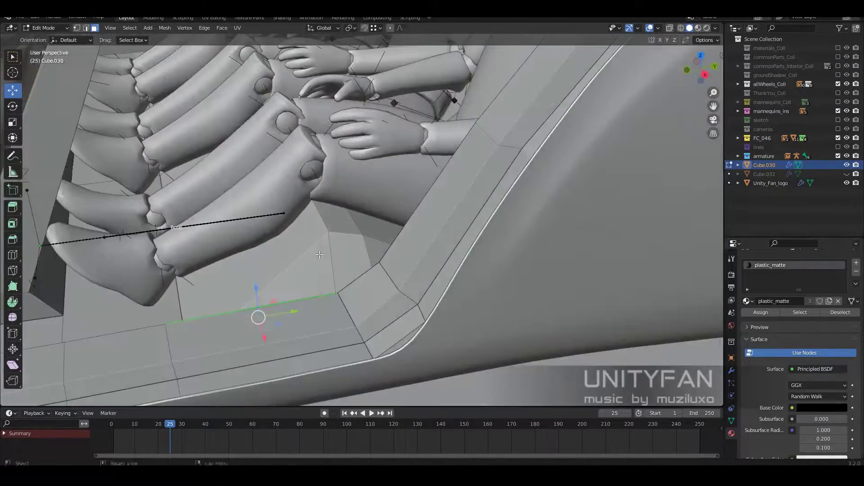
scroll(405, 309, "down", 3)
key("Tab")
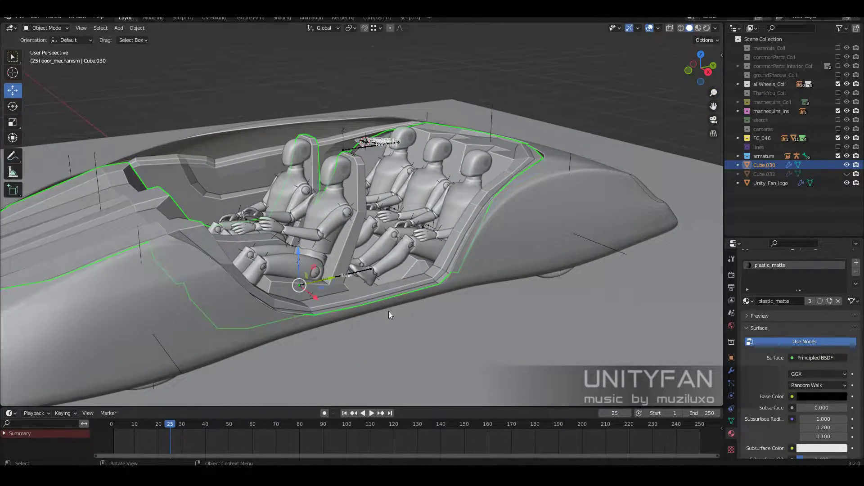
Move a shell vertex on the seat edge into place beside the seat back
middle_click_drag(388, 311, 456, 327)
scroll(345, 284, "up", 3)
key("Tab")
scroll(345, 284, "up", 3)
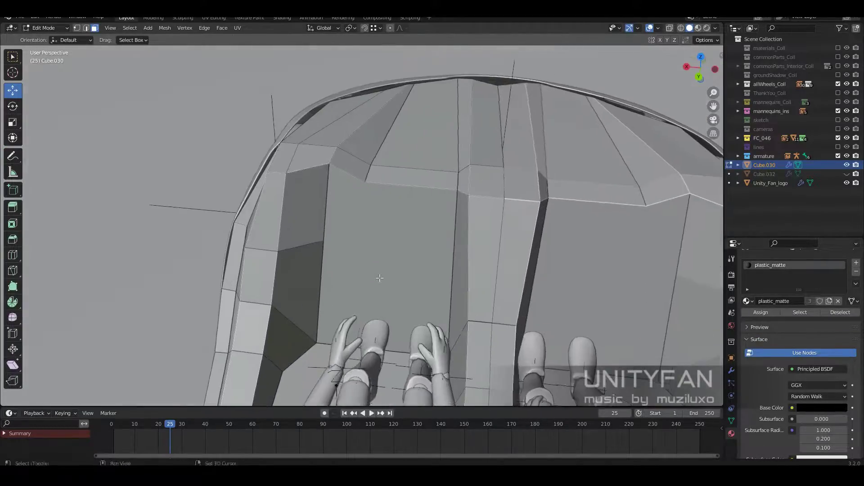
middle_click_drag(345, 284, 400, 223)
left_click(309, 251)
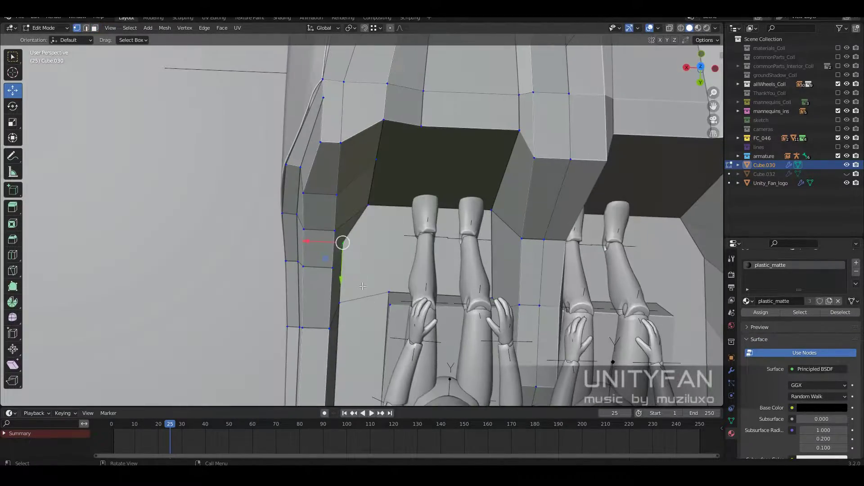
middle_click_drag(309, 252, 368, 253)
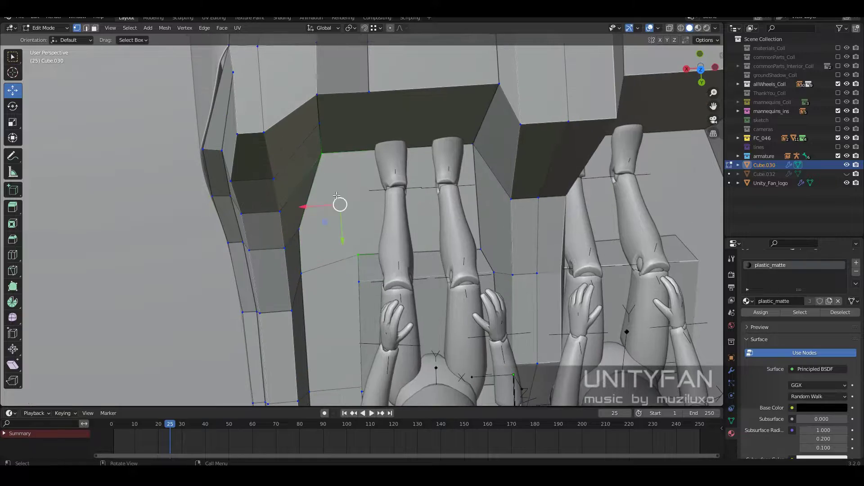
middle_click_drag(337, 195, 375, 216)
Knife new edges and move a dashboard-edge vertex, then return to Object Mode
key("k")
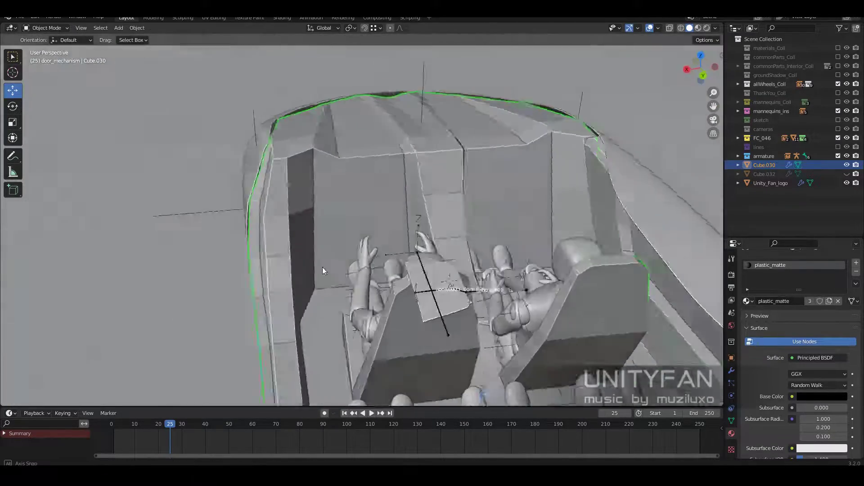
middle_click_drag(323, 271, 371, 267)
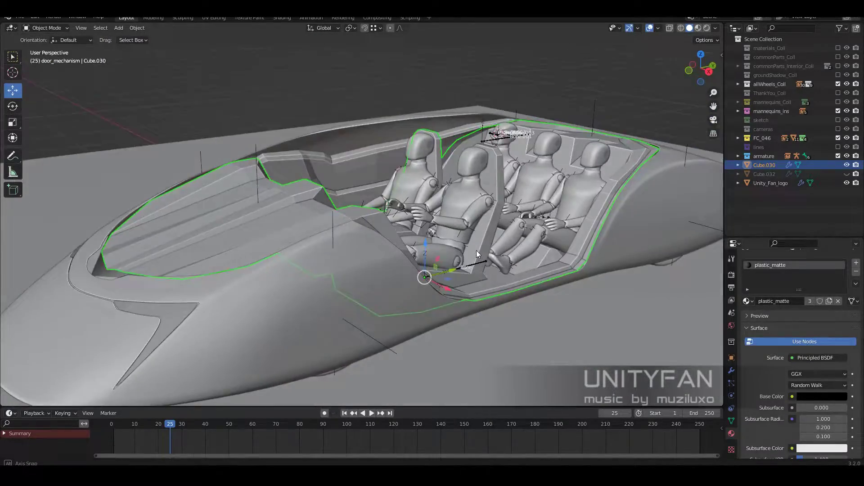
middle_click_drag(476, 250, 349, 250)
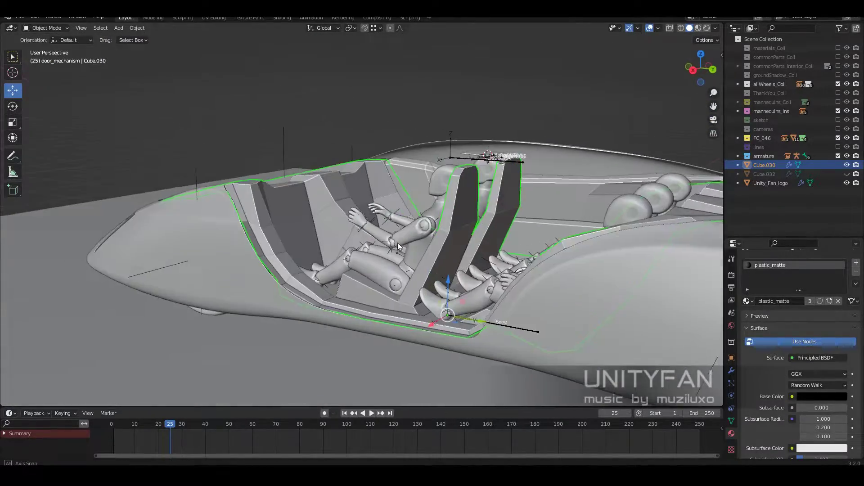
key("Tab")
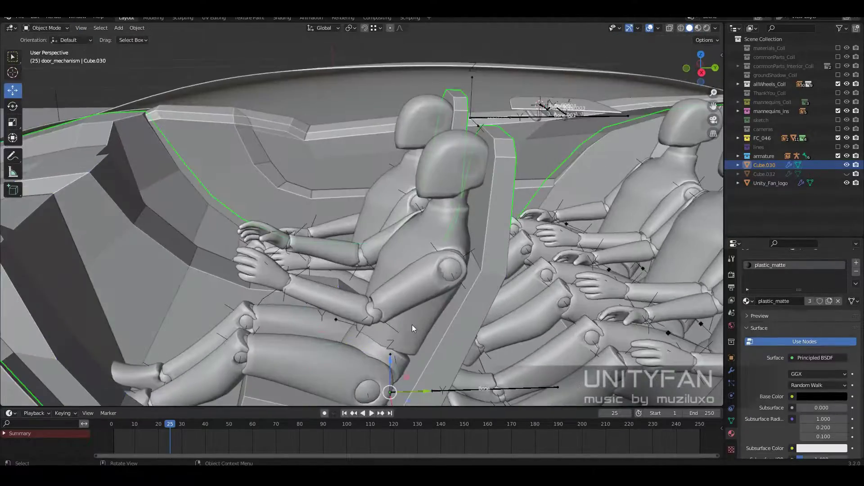
middle_click_drag(377, 243, 468, 264)
scroll(367, 197, "up", 5)
left_click(368, 167)
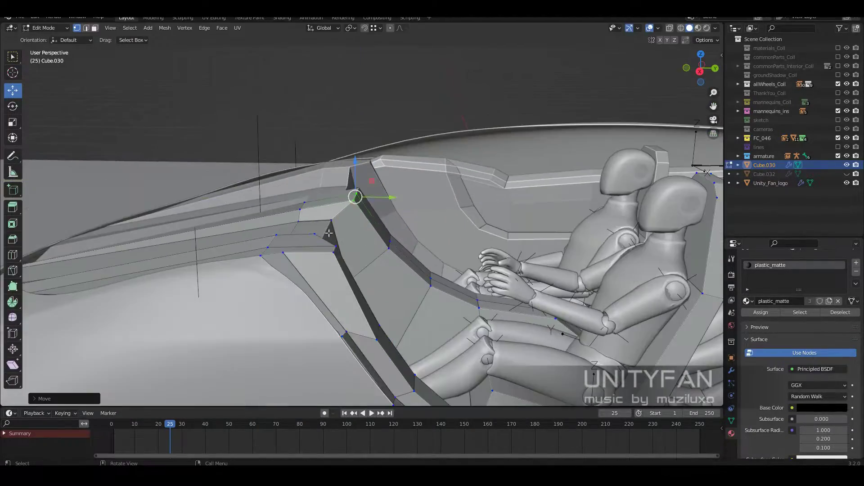
mouse_move(367, 166)
middle_mouse_down()
mouse_move(396, 207)
mouse_move(432, 231)
middle_mouse_up()
key("Tab")
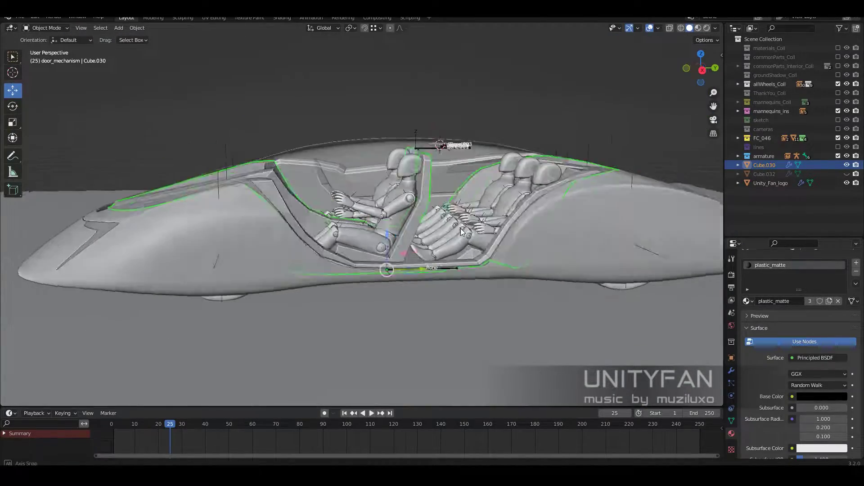
Check the car in Material Preview, select Cube.030, and return to Solid shading in Edit Mode
key("z")
left_click(471, 280)
middle_click_drag(472, 280, 460, 162)
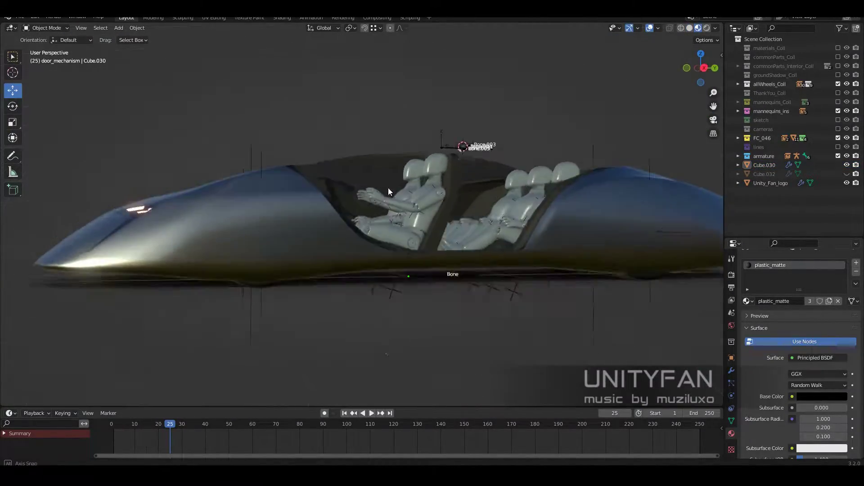
mouse_move(446, 198)
middle_mouse_down()
mouse_move(394, 215)
mouse_move(372, 261)
mouse_move(339, 247)
mouse_move(388, 217)
mouse_move(411, 241)
mouse_move(332, 225)
middle_mouse_up()
left_click(380, 251)
key("z")
left_click(438, 240)
key("Tab")
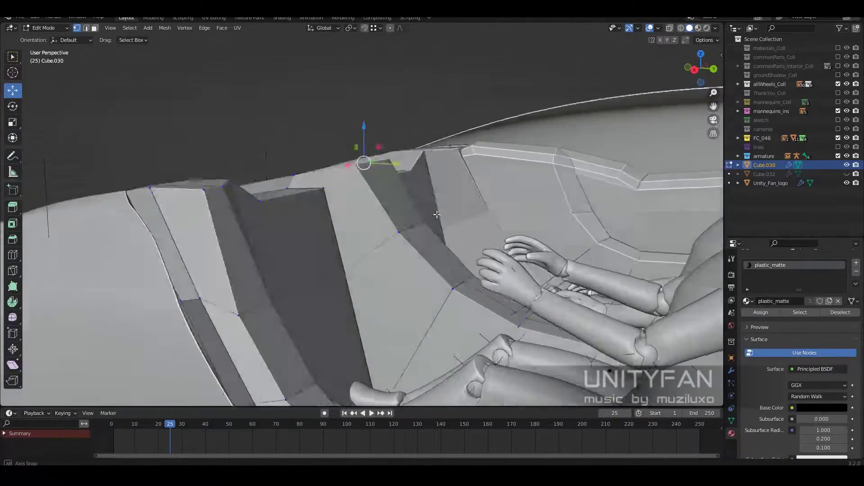
Knife two new cuts across the dashboard top
key("k")
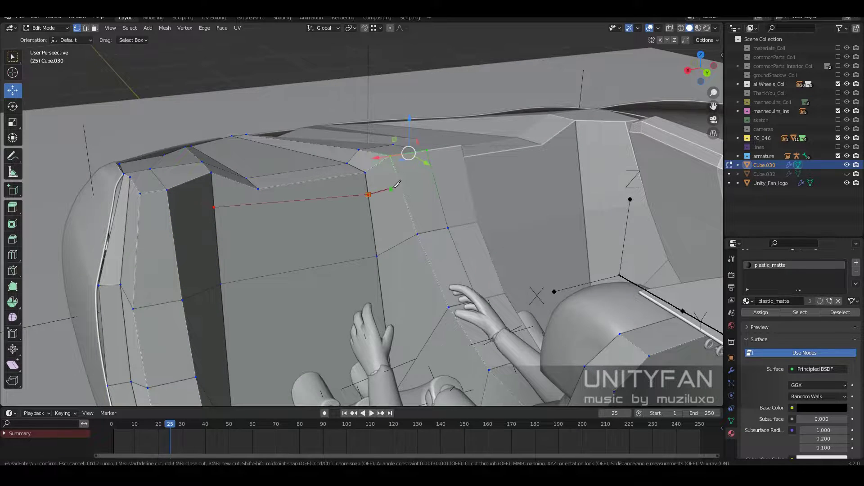
key("Return")
middle_click_drag(437, 176, 296, 263)
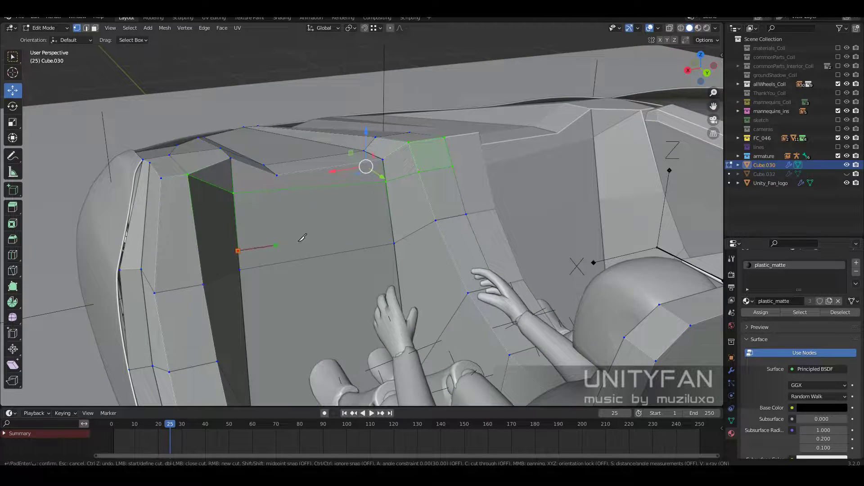
key("Return")
middle_click_drag(465, 201, 172, 74)
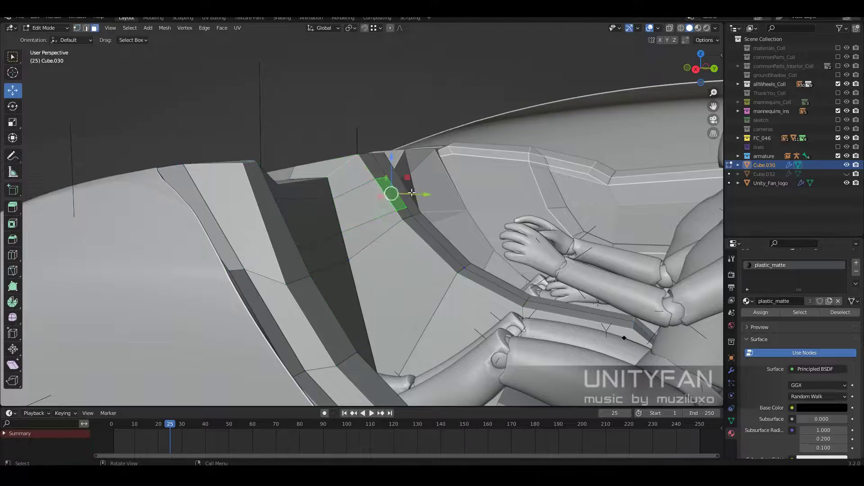
Move the newly cut dashboard vertices into position
key("g")
mouse_move(412, 193)
middle_mouse_down()
mouse_move(332, 229)
mouse_move(441, 171)
mouse_move(428, 233)
mouse_move(415, 205)
mouse_move(159, 71)
middle_mouse_up()
left_click(360, 211)
key("g")
left_click(447, 191)
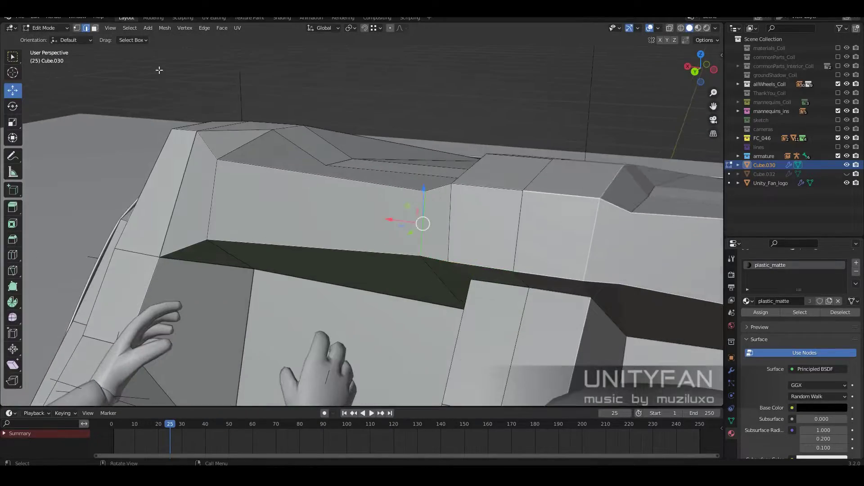
mouse_move(426, 203)
middle_mouse_down()
mouse_move(448, 214)
mouse_move(417, 243)
mouse_move(622, 309)
mouse_move(376, 243)
middle_mouse_up()
left_click_drag(376, 243, 377, 237)
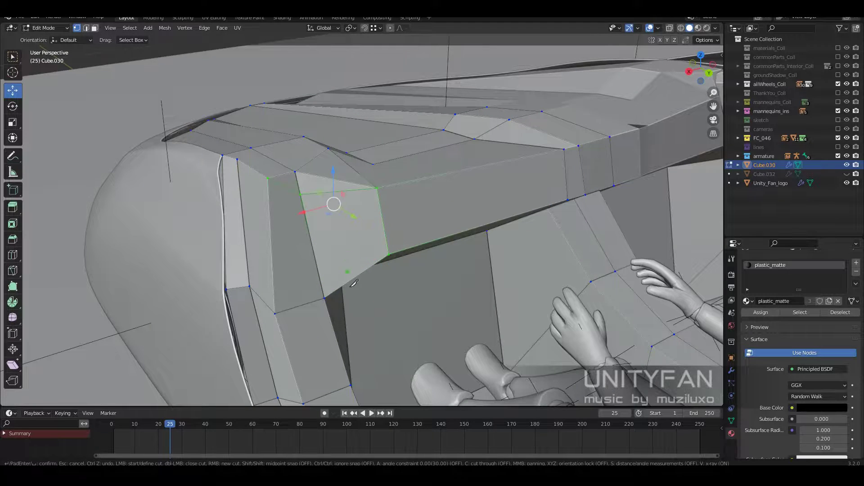
middle_click_drag(301, 328, 410, 244)
left_click(399, 184)
Reposition a dashboard edge, then look straight down on the dashboard from top view
mouse_move(399, 184)
middle_mouse_down()
mouse_move(344, 264)
mouse_move(392, 228)
mouse_move(412, 269)
mouse_move(403, 225)
middle_mouse_up()
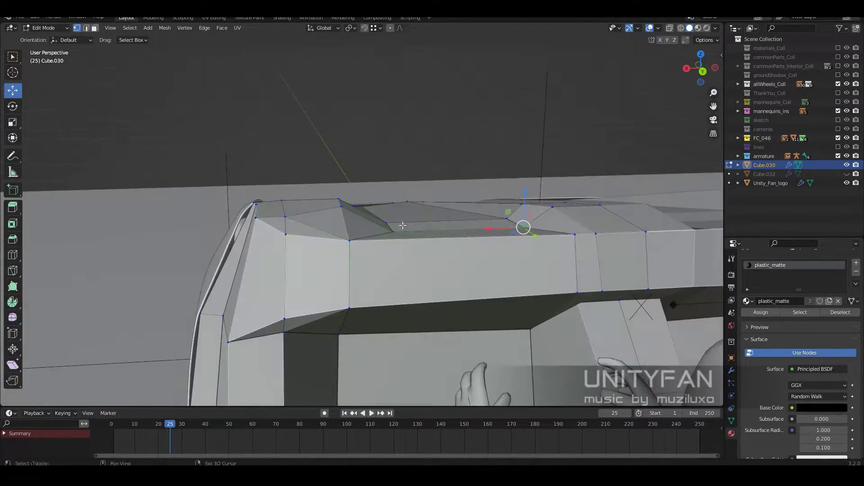
left_click(498, 198)
mouse_move(498, 199)
middle_mouse_down()
mouse_move(414, 299)
mouse_move(462, 255)
middle_mouse_up()
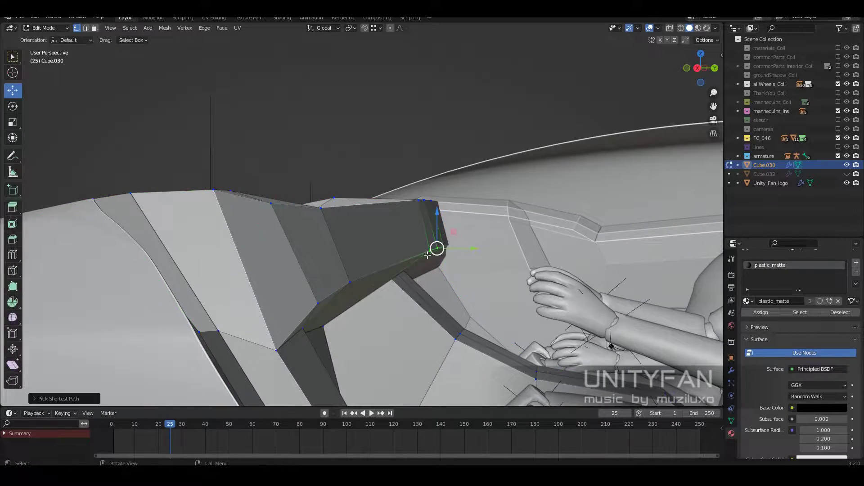
left_click_drag(427, 255, 450, 261)
middle_click_drag(450, 261, 429, 301)
left_click(463, 206)
middle_click_drag(462, 206, 372, 244)
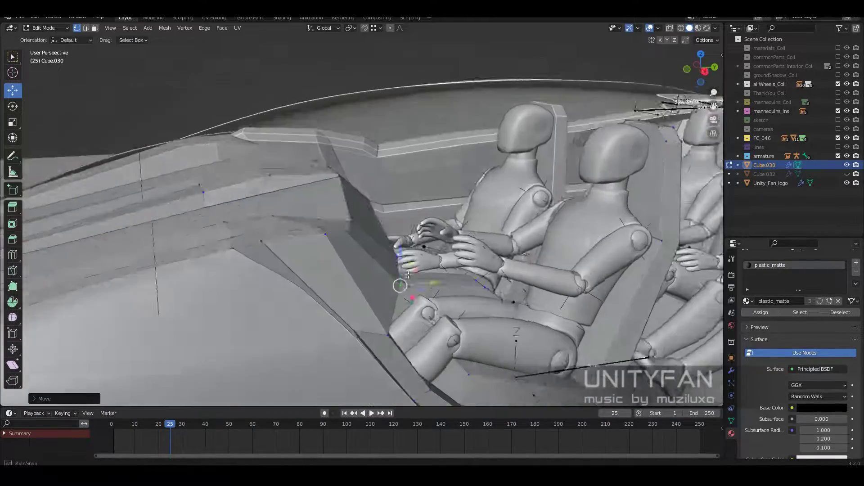
mouse_move(347, 270)
middle_mouse_down()
mouse_move(395, 293)
mouse_move(441, 274)
middle_mouse_up()
key("KP_7")
Move the dashboard's lower front edge into its new position
scroll(332, 246, "up", 2)
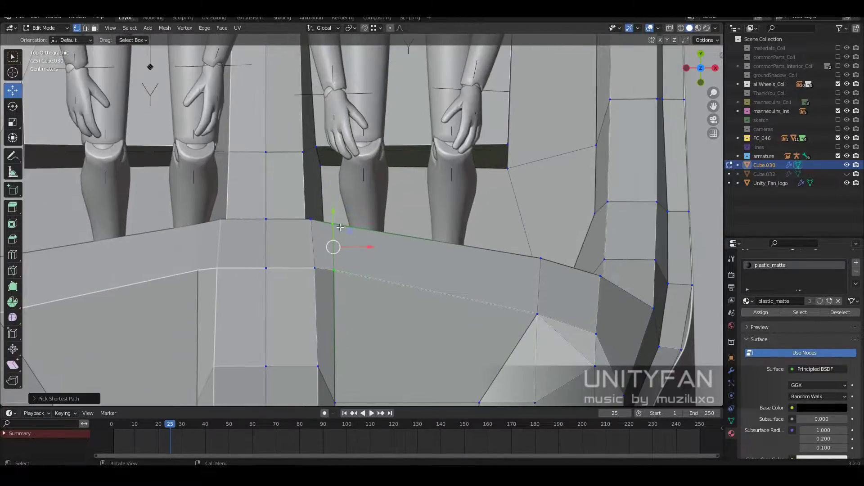
scroll(323, 228, "up", 2)
left_click_drag(324, 228, 325, 227)
mouse_move(325, 227)
middle_mouse_down()
mouse_move(291, 214)
mouse_move(344, 232)
middle_mouse_up()
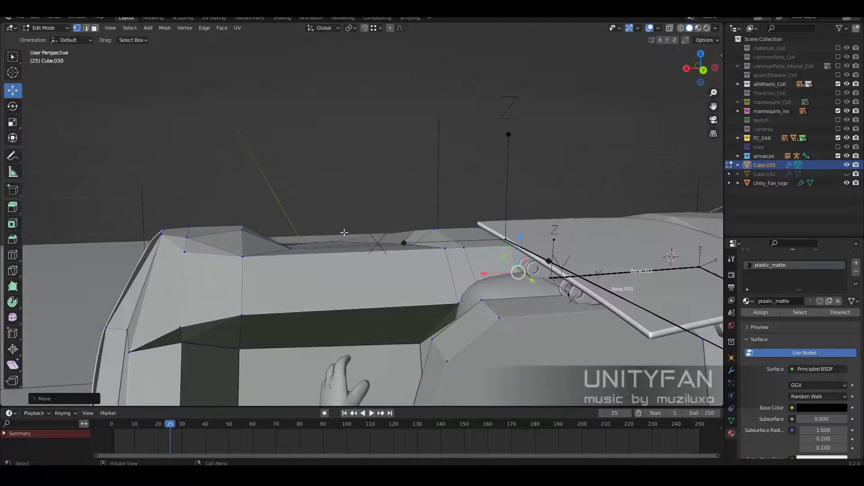
left_click(259, 250)
middle_click_drag(259, 250, 301, 269)
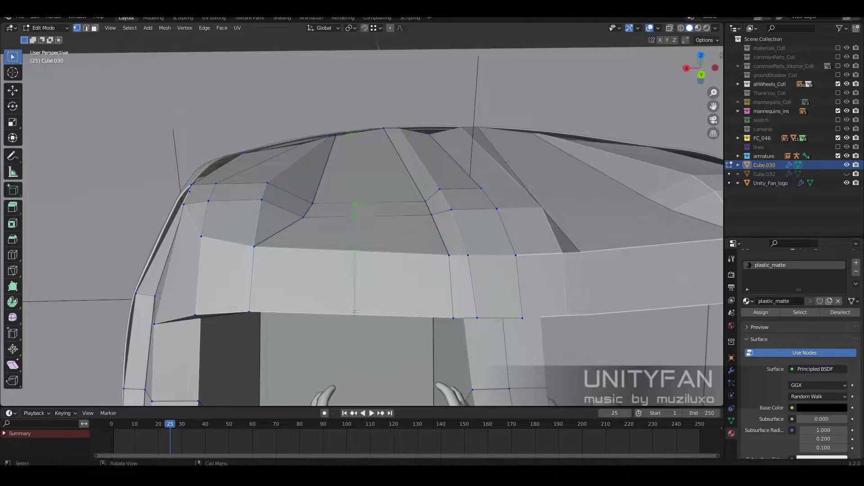
middle_click_drag(355, 311, 377, 279)
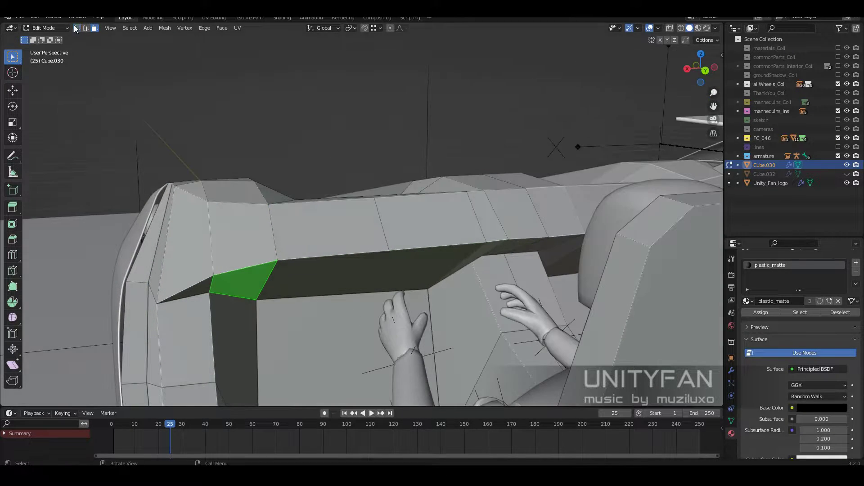
In vertex select, shift dashboard vertices, finish the knife cut down the side, and extend the top selection
left_click(76, 28)
middle_click_drag(388, 230, 399, 247)
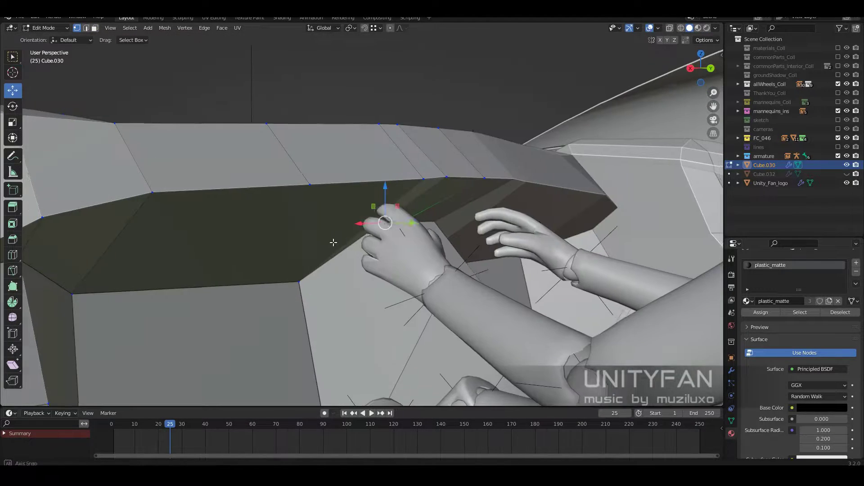
middle_click_drag(333, 242, 368, 250)
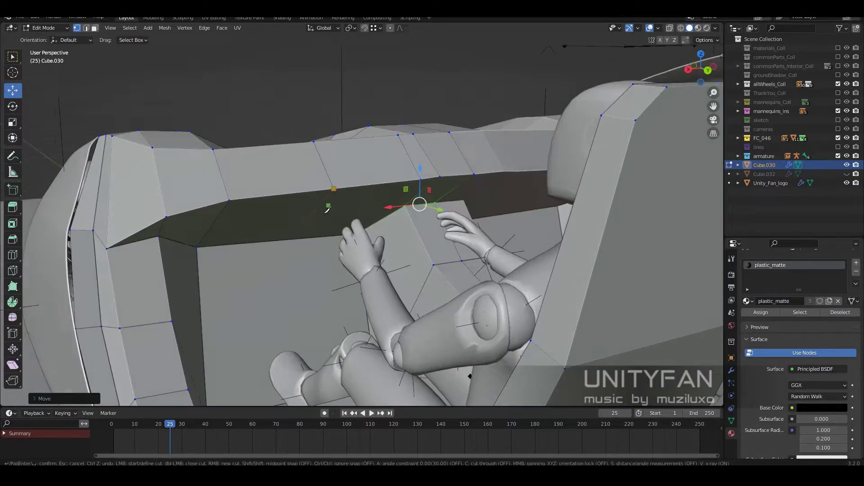
middle_click_drag(287, 240, 332, 270)
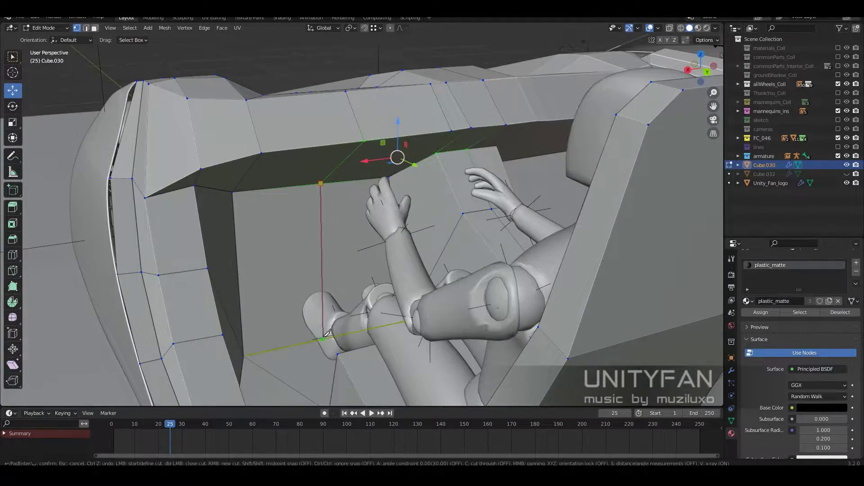
key("Escape")
middle_click_drag(327, 333, 149, 62)
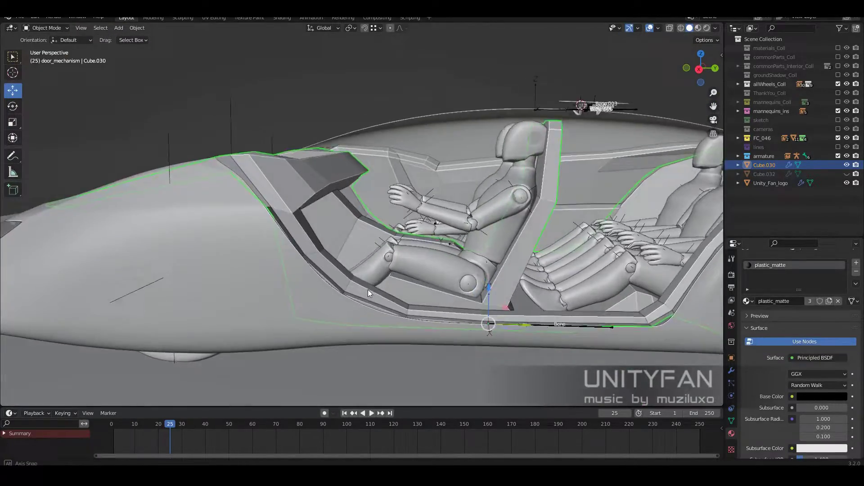
mouse_move(326, 318)
middle_mouse_down()
mouse_move(294, 200)
mouse_move(410, 170)
middle_mouse_up()
left_click(295, 200, "ctrl")
Move the dashboard top face strip and its vertices into position
middle_click_drag(435, 222, 405, 278)
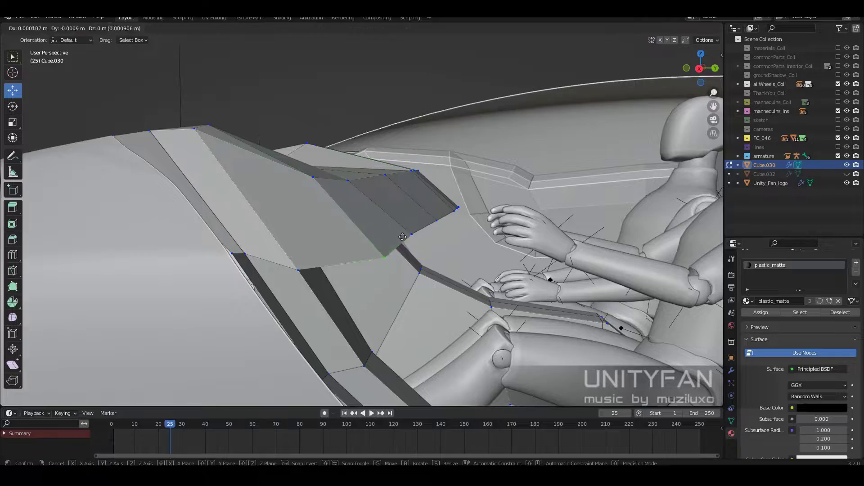
mouse_move(169, 225)
middle_mouse_down()
mouse_move(373, 234)
mouse_move(378, 294)
middle_mouse_up()
scroll(374, 234, "up", 5)
left_click(291, 199)
mouse_move(291, 199)
middle_mouse_down()
mouse_move(408, 203)
mouse_move(377, 212)
mouse_move(360, 193)
mouse_move(441, 272)
middle_mouse_up()
left_click(416, 192)
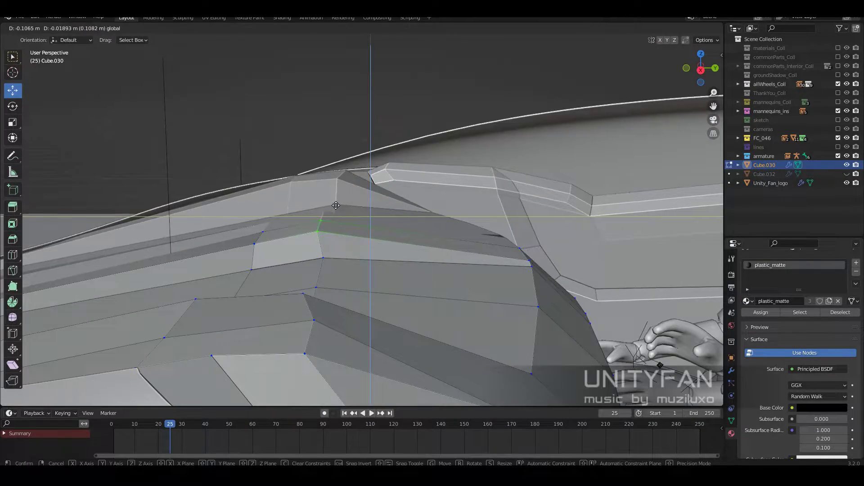
left_click(269, 251)
middle_click_drag(269, 251, 321, 221)
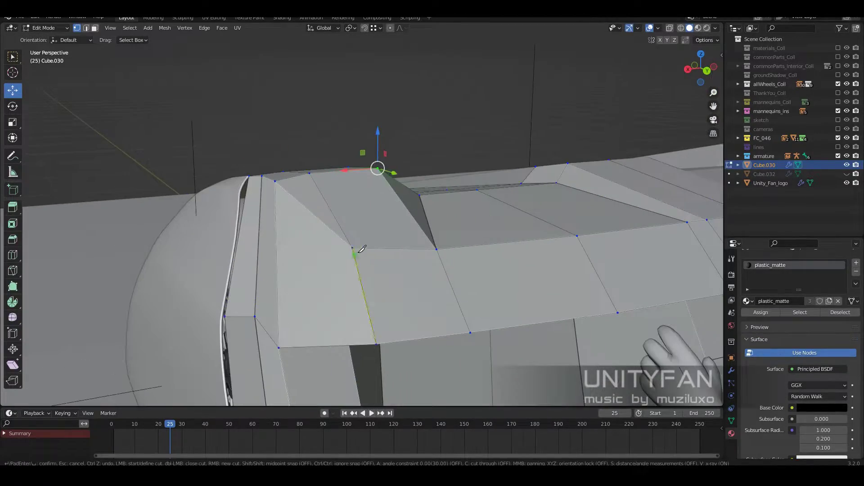
Slide a new vertex along the curved dashboard side wall
mouse_move(267, 231)
middle_mouse_down()
mouse_move(328, 218)
mouse_move(319, 241)
middle_mouse_up()
key("g")
left_click(372, 220)
left_click(232, 261)
mouse_move(232, 261)
middle_mouse_down()
mouse_move(394, 234)
mouse_move(325, 177)
mouse_move(374, 171)
middle_mouse_up()
Reposition the dashboard's front rim vertices in vertex select mode
key("3")
middle_click_drag(379, 215, 359, 257)
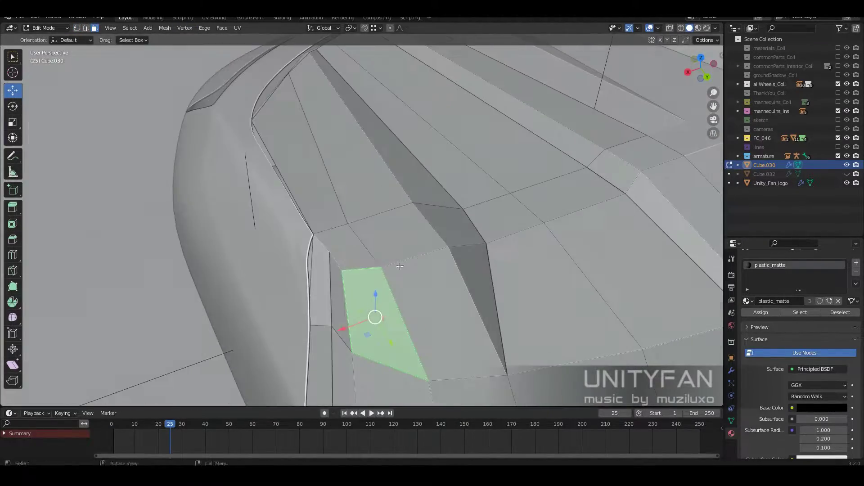
key("1")
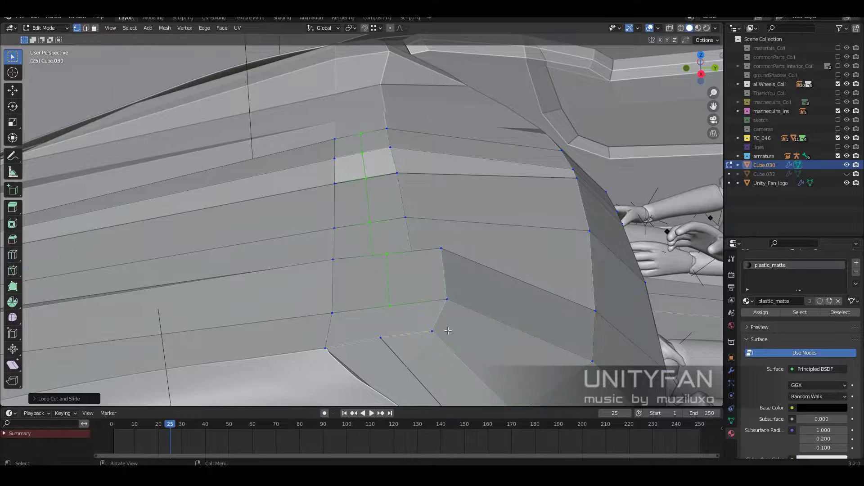
middle_click_drag(448, 313, 289, 307)
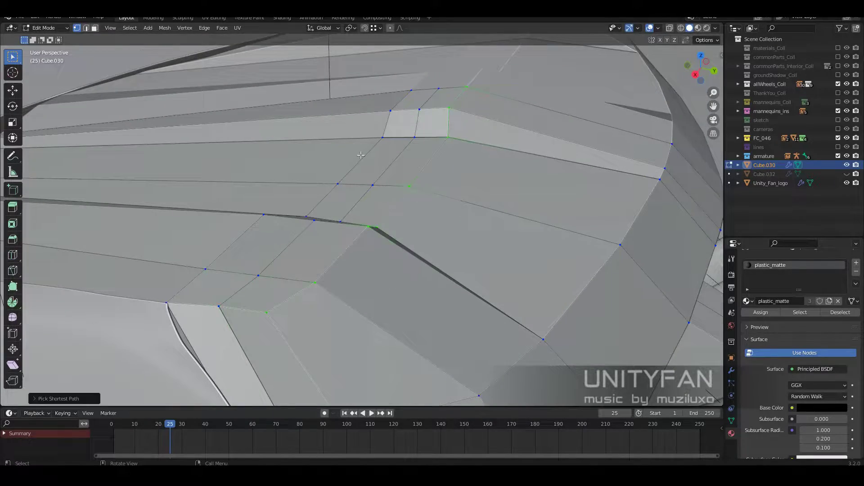
key("shift+space")
key("g")
mouse_move(361, 155)
middle_mouse_down()
mouse_move(409, 243)
mouse_move(377, 186)
middle_mouse_up()
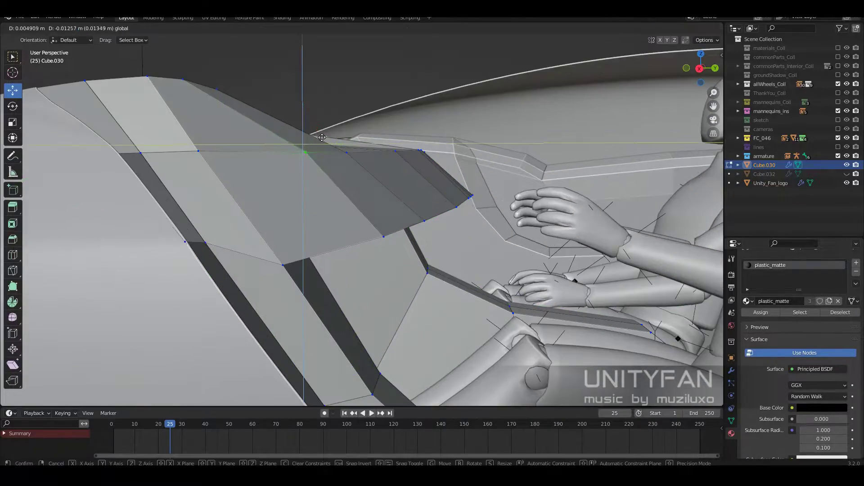
left_click(322, 138)
Move the dashboard panel-edge vertex from a close side view
mouse_move(322, 138)
middle_mouse_down()
mouse_move(427, 219)
mouse_move(496, 188)
mouse_move(415, 209)
middle_mouse_up()
scroll(426, 219, "down", 5)
scroll(414, 209, "up", 5)
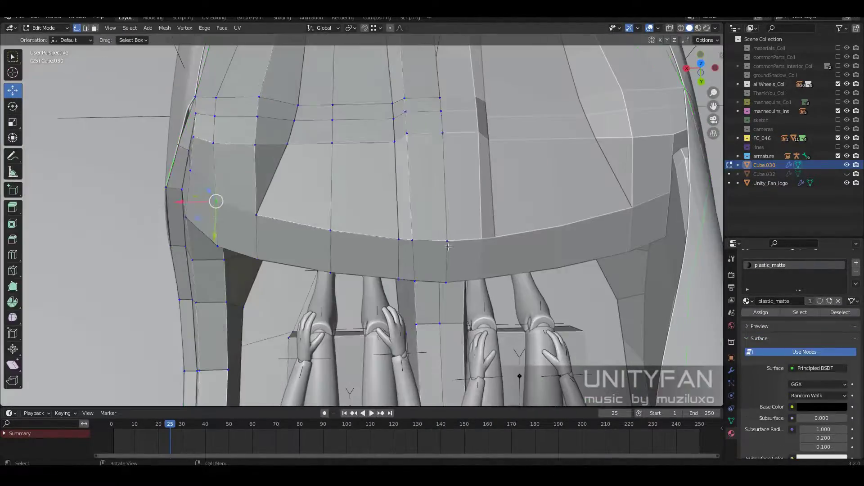
middle_click_drag(448, 246, 396, 139)
scroll(334, 222, "up", 4)
middle_click_drag(334, 222, 485, 206)
key("g")
left_click(424, 236)
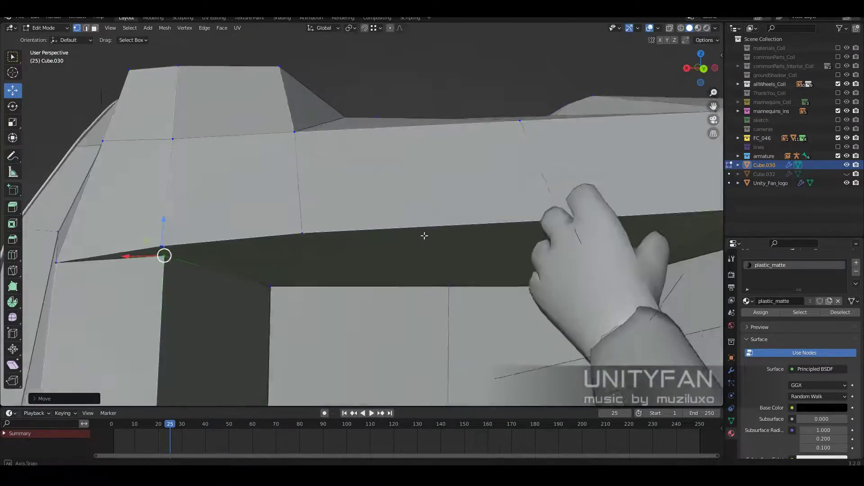
Orbit to inspect the trim strip running along the dashboard front
scroll(428, 193, "down", 4)
middle_click_drag(428, 193, 398, 238)
scroll(398, 238, "up", 3)
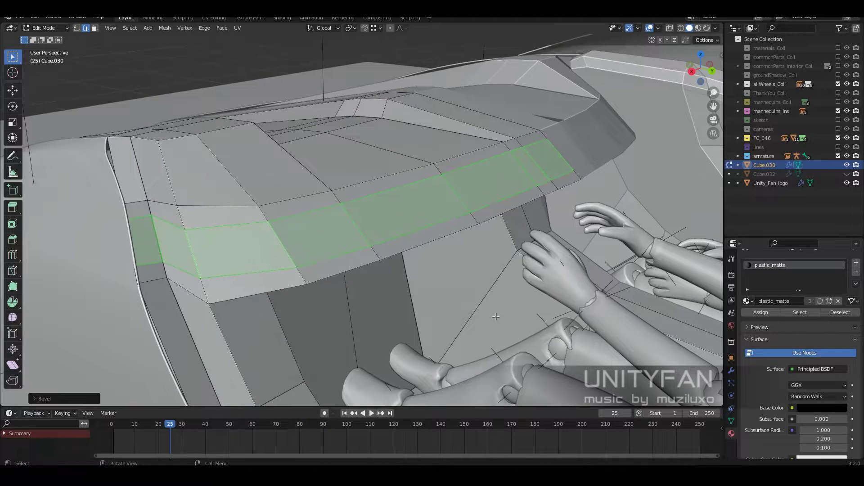
middle_click_drag(496, 317, 854, 295)
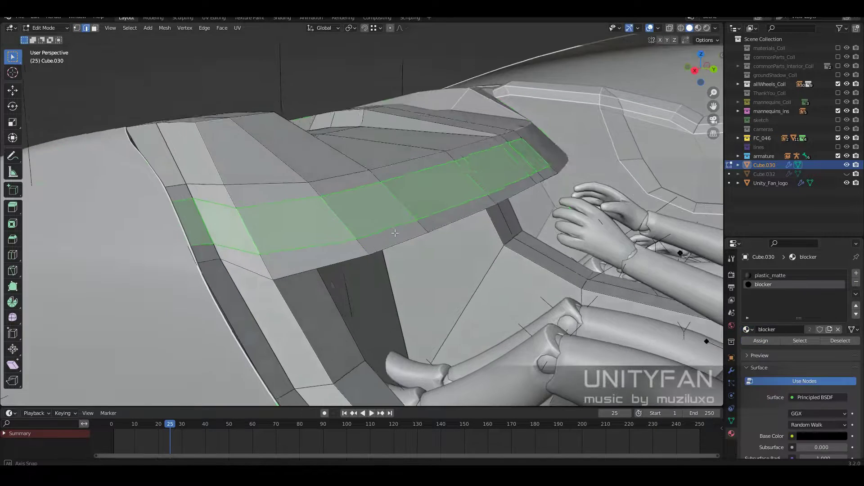
Preview the dashboard in Object Mode inside the car shell, then return to Edit Mode
key("Tab")
key("z")
scroll(395, 233, "down", 3)
mouse_move(431, 287)
middle_mouse_down()
mouse_move(391, 260)
mouse_move(377, 266)
mouse_move(389, 260)
middle_mouse_up()
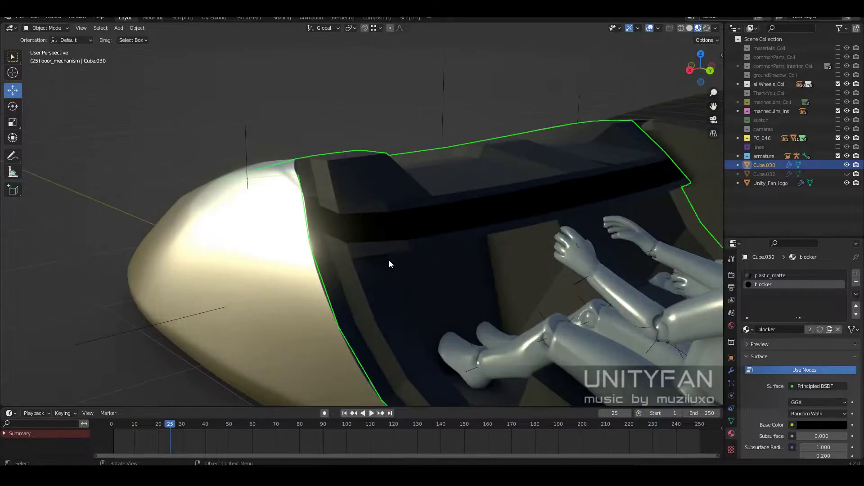
key("Tab")
scroll(476, 246, "up", 2)
Tweak a dashboard panel vertex while checking the car interior
key("Tab")
scroll(434, 239, "down", 3)
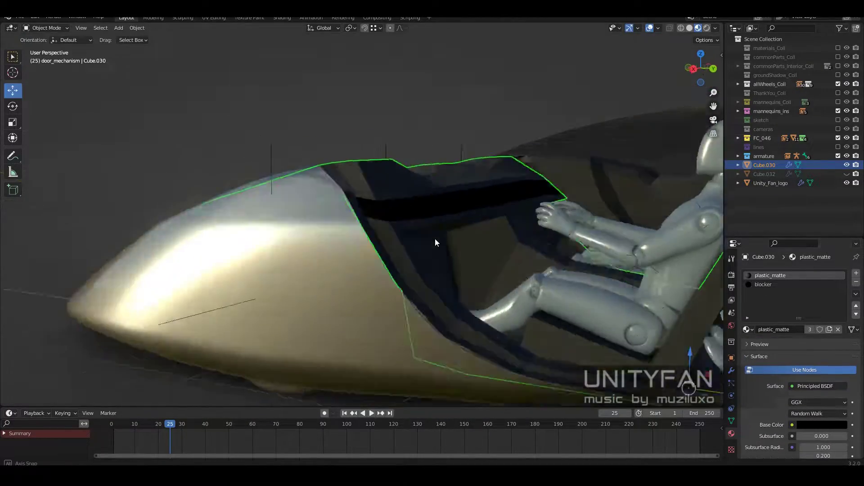
mouse_move(435, 238)
middle_mouse_down()
mouse_move(322, 223)
mouse_move(394, 250)
middle_mouse_up()
scroll(369, 215, "up", 2)
scroll(369, 216, "up", 2)
scroll(394, 250, "up", 2)
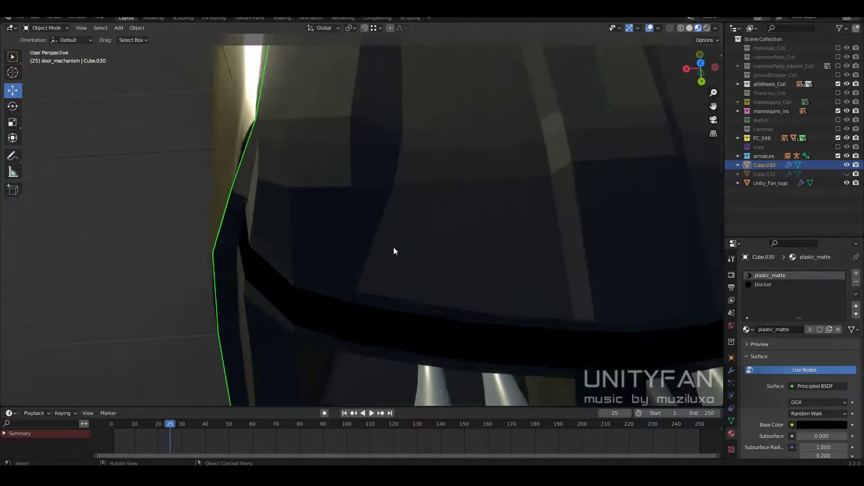
left_click(323, 215)
mouse_move(323, 216)
middle_mouse_down()
mouse_move(367, 224)
mouse_move(303, 216)
middle_mouse_up()
scroll(432, 239, "down", 3)
Switch to Material Preview shading and replace plastic_matte with plasticBlur
key("Tab")
scroll(396, 158, "down", 2)
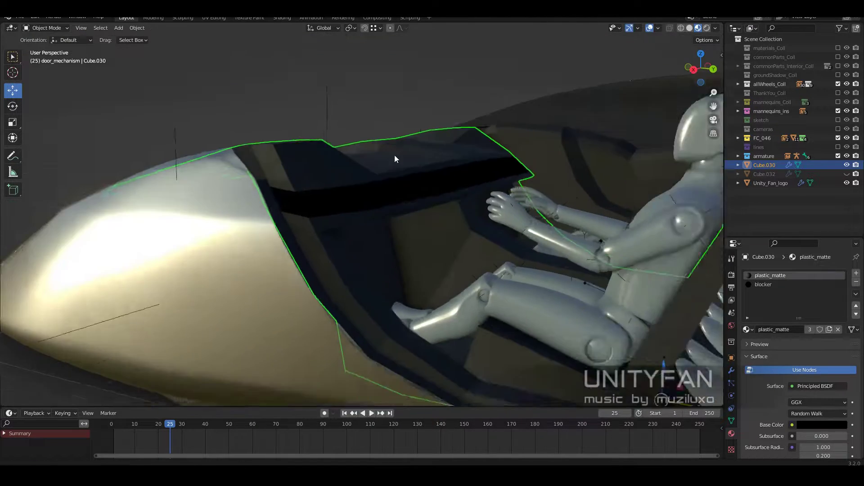
key("z")
left_click(470, 234)
middle_click_drag(471, 234, 578, 269)
left_click(671, 394)
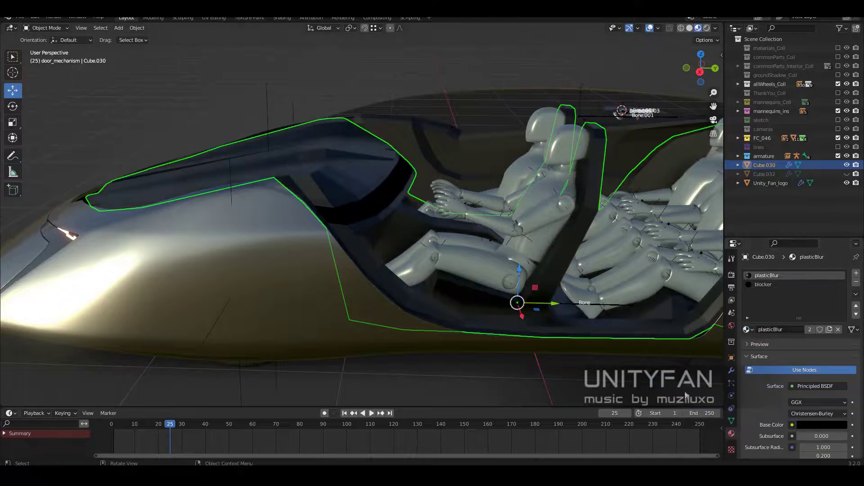
mouse_move(586, 293)
middle_mouse_down()
mouse_move(445, 263)
mouse_move(288, 276)
mouse_move(466, 262)
mouse_move(495, 225)
mouse_move(325, 182)
mouse_move(405, 203)
middle_mouse_up()
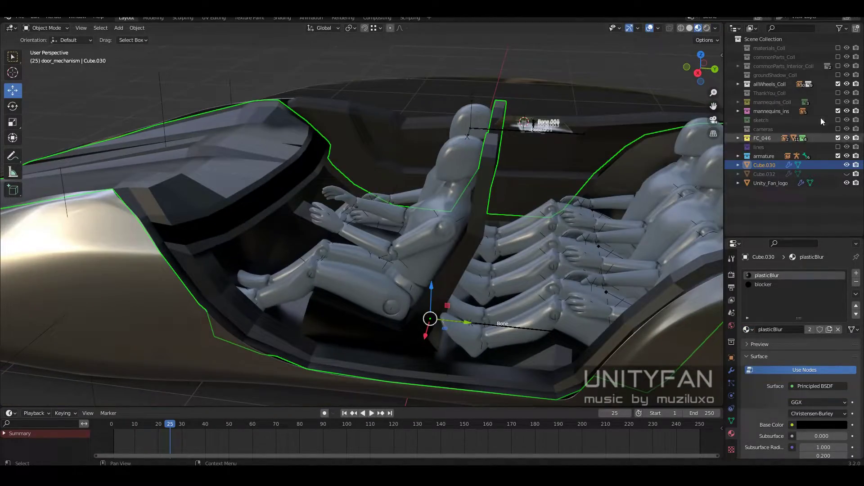
Show the door collection under FC_046 and make plasticBlur the active material
left_click(738, 138)
scroll(776, 166, "down", 1)
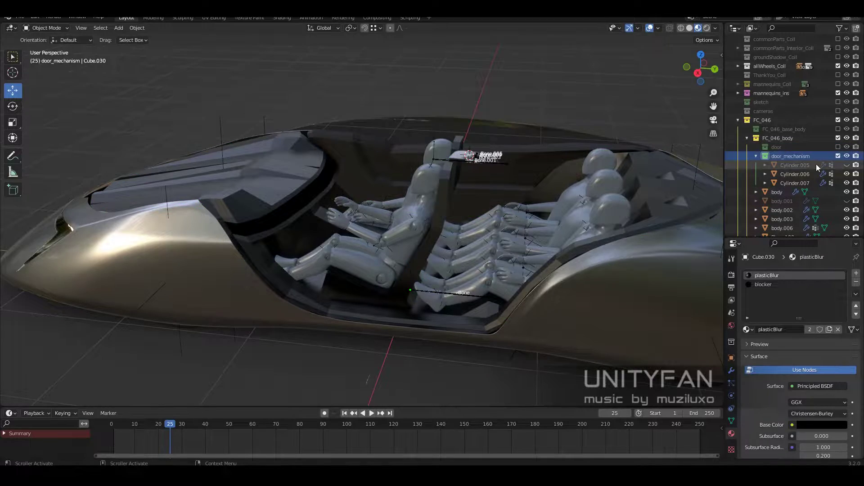
left_click(838, 147)
middle_click_drag(457, 253, 392, 184)
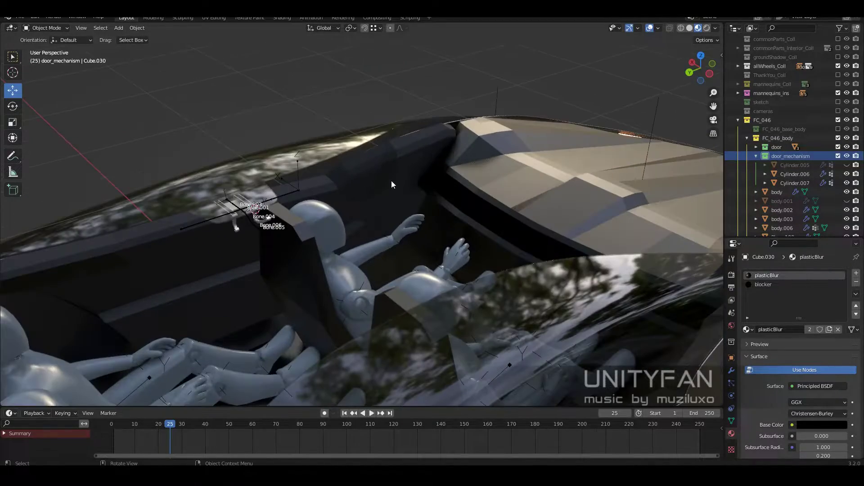
left_click(675, 376)
mouse_move(469, 239)
middle_mouse_down()
mouse_move(537, 225)
mouse_move(487, 238)
mouse_move(492, 248)
mouse_move(480, 250)
mouse_move(430, 208)
middle_mouse_up()
Hide the door collection again and bring up the view direction pie
left_click(838, 147)
scroll(499, 235, "down", 3)
middle_click_drag(499, 236, 384, 274)
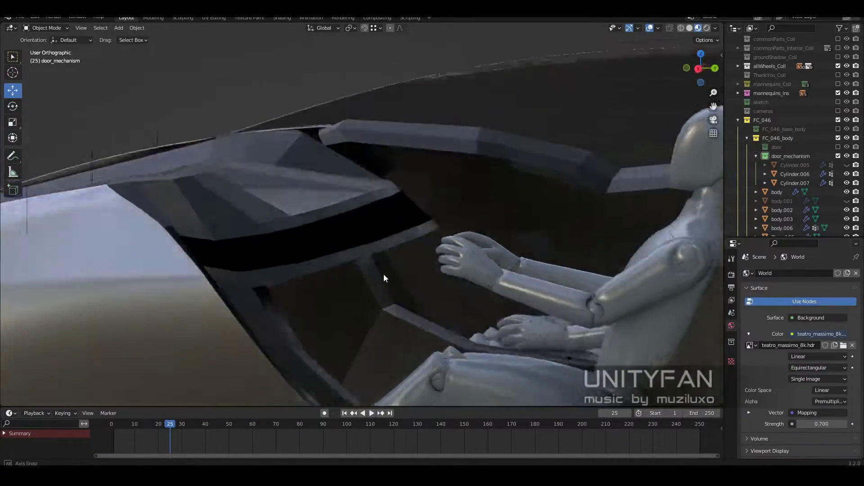
key("grave")
Snap to an orthographic side view and enter Edit Mode on the dark trim strip
left_click(372, 249)
key("Tab")
scroll(454, 261, "up", 2)
scroll(521, 212, "up", 2)
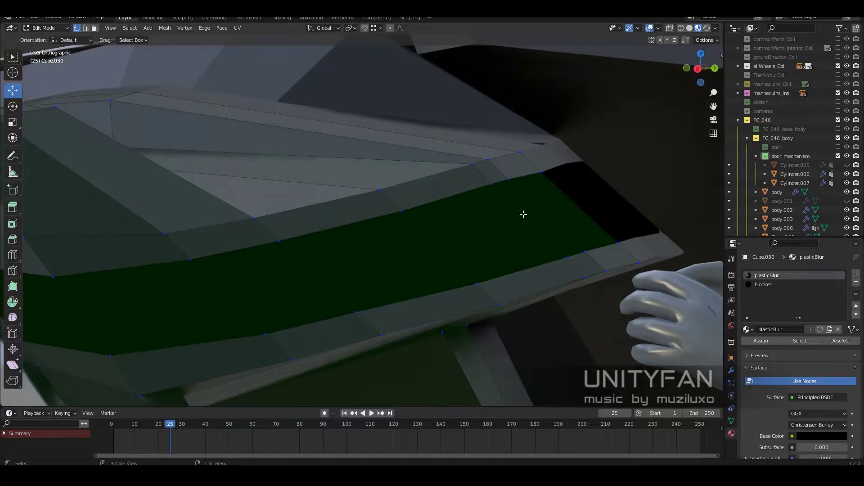
scroll(622, 166, "up", 2)
right_click(610, 105)
mouse_move(610, 106)
middle_mouse_down("shift")
mouse_move(557, 179)
mouse_move(622, 207)
middle_mouse_up("shift")
Check the dark strip in Object Mode, then switch back to Edit Mode
scroll(640, 193, "down", 3)
mouse_move(539, 214)
middle_mouse_down()
mouse_move(466, 208)
mouse_move(463, 218)
middle_mouse_up()
scroll(459, 221, "up", 3)
scroll(458, 219, "down", 2)
key("Tab")
scroll(411, 226, "down", 2)
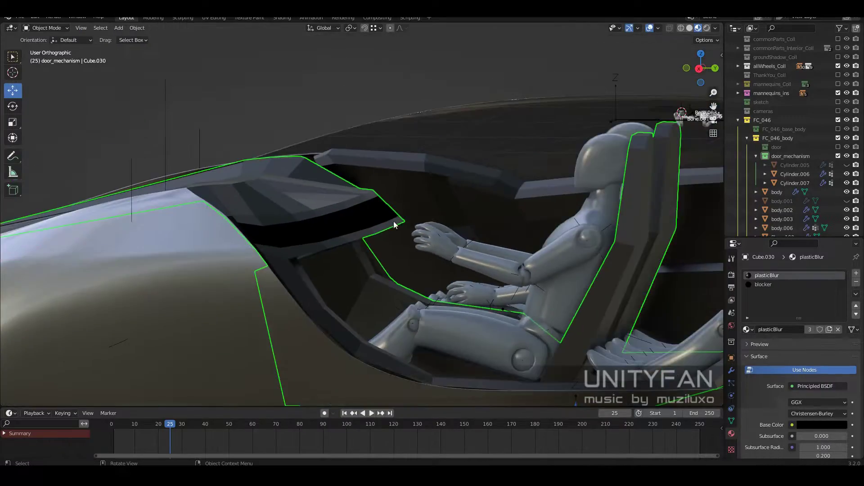
key("Tab")
Nudge a trim-strip vertex from a front view of the dashboard
key("Tab")
scroll(403, 239, "up", 1)
mouse_move(403, 239)
middle_mouse_down()
mouse_move(316, 245)
mouse_move(380, 265)
middle_mouse_up()
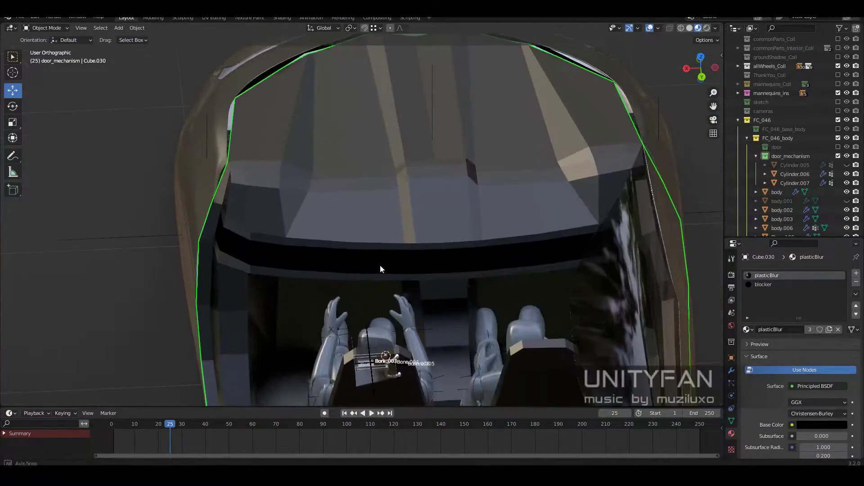
key("Tab")
scroll(380, 265, "up", 3)
mouse_move(328, 224)
middle_mouse_down()
mouse_move(446, 203)
mouse_move(400, 239)
mouse_move(330, 260)
mouse_move(242, 259)
mouse_move(360, 252)
mouse_move(468, 263)
mouse_move(387, 245)
mouse_move(529, 197)
middle_mouse_up()
left_click(240, 238)
key("Tab")
scroll(240, 237, "down", 4)
scroll(468, 263, "up", 3)
scroll(468, 263, "down", 4)
key("Tab")
scroll(387, 245, "up", 4)
Knife-cut across the dashboard top, move a vertex along Z, and merge at last
key("k")
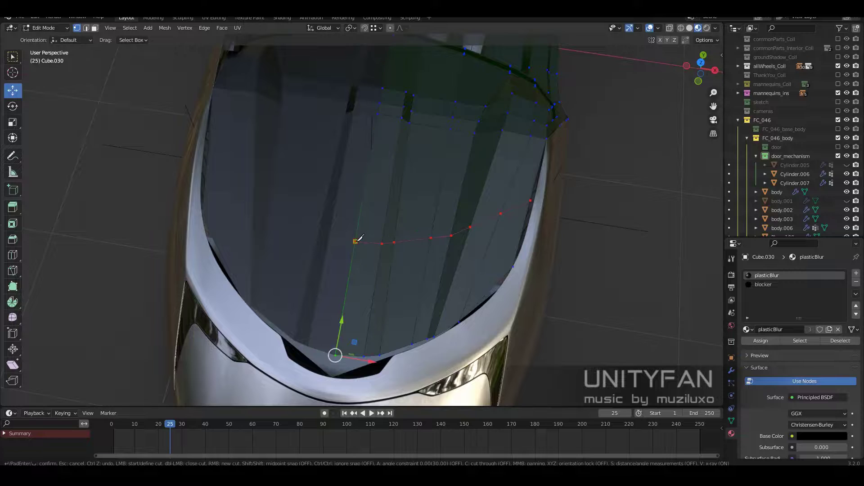
key("Return")
mouse_move(360, 237)
middle_mouse_down()
mouse_move(390, 237)
mouse_move(425, 270)
mouse_move(351, 239)
mouse_move(271, 252)
mouse_move(411, 257)
mouse_move(316, 252)
mouse_move(367, 261)
mouse_move(414, 354)
mouse_move(398, 317)
mouse_move(498, 275)
mouse_move(326, 328)
middle_mouse_up()
left_click(284, 235)
key("g")
key("z")
left_click(315, 252)
left_click(386, 272)
Review the nose edge and the whole cabin in Object Mode
key("Tab")
key("Tab")
scroll(326, 328, "up", 4)
scroll(312, 248, "up", 3)
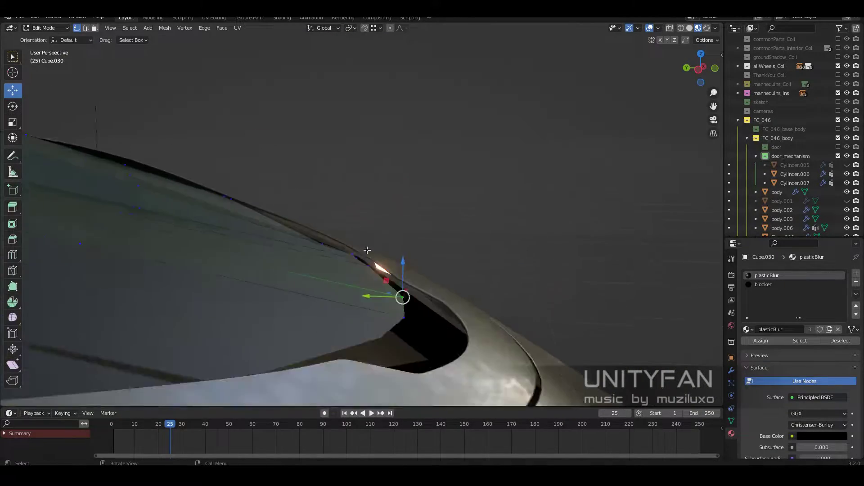
middle_click_drag(312, 248, 297, 209)
scroll(298, 209, "up", 3)
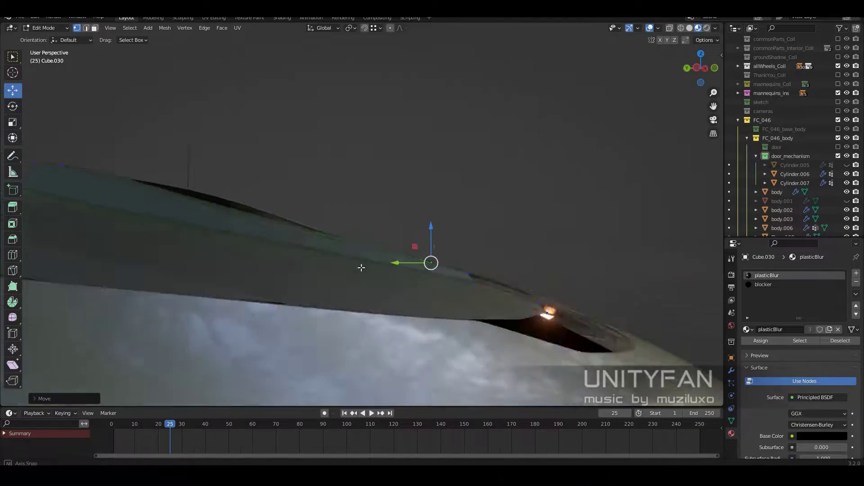
middle_click_drag(361, 266, 218, 251)
key("Tab")
scroll(332, 293, "down", 4)
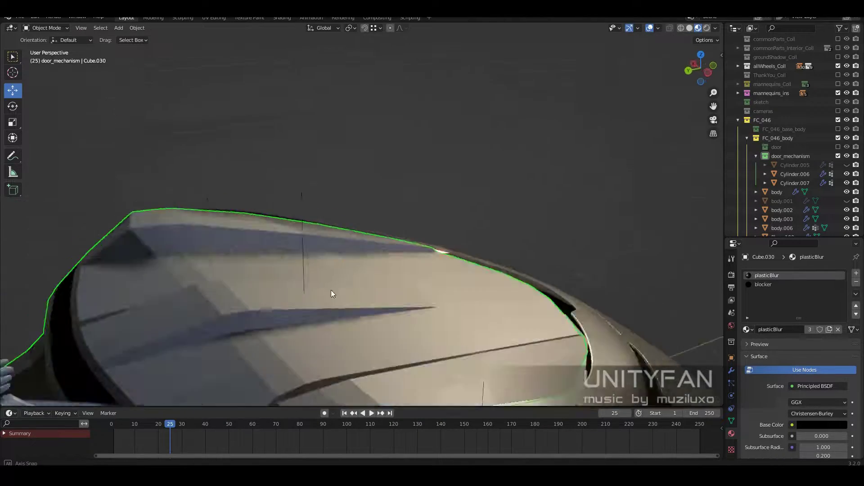
middle_click_drag(332, 293, 332, 274)
scroll(332, 274, "down", 2)
middle_click_drag(371, 296, 325, 284)
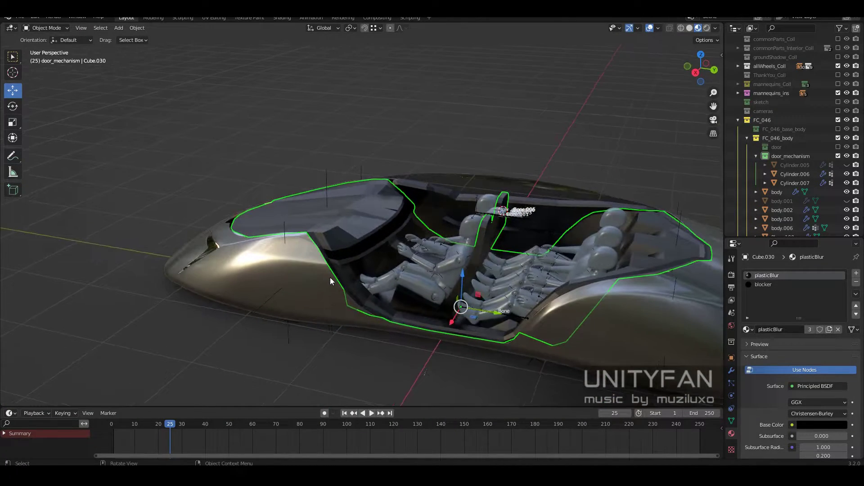
scroll(330, 277, "up", 3)
Shade the car smooth and turn on Auto Smooth in the mesh data properties
right_click(371, 232)
left_click(371, 231)
left_click(732, 421)
left_click(791, 401)
scroll(539, 273, "down", 3)
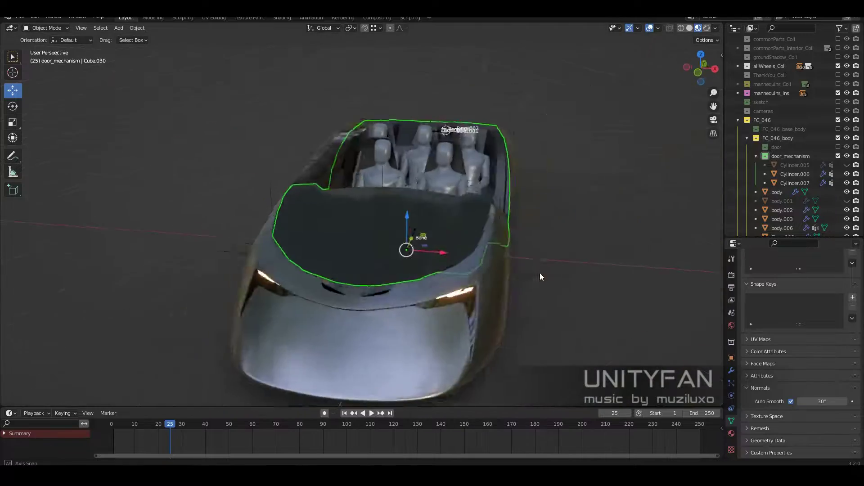
mouse_move(539, 273)
middle_mouse_down()
mouse_move(352, 277)
mouse_move(406, 297)
middle_mouse_up()
scroll(389, 273, "up", 3)
Merge two pairs of dashboard vertices at the last one and check in Object Mode
key("Tab")
scroll(390, 273, "up", 3)
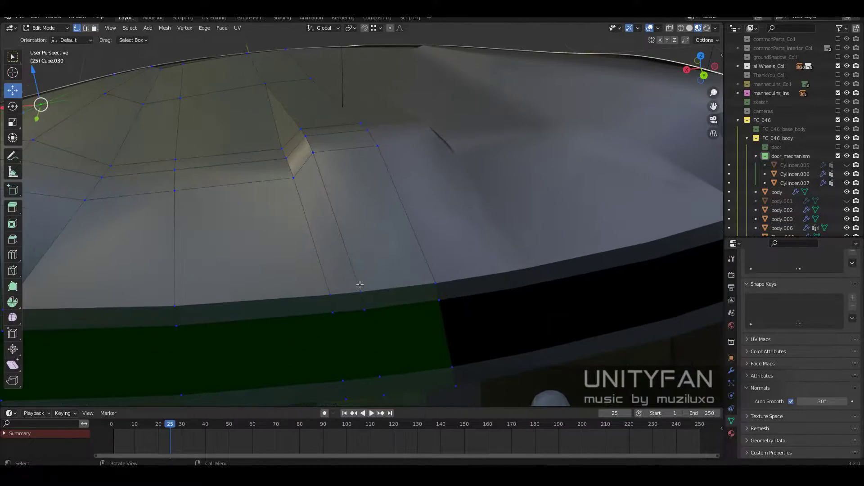
left_click(377, 299)
scroll(377, 302, "up", 2)
left_click(435, 294)
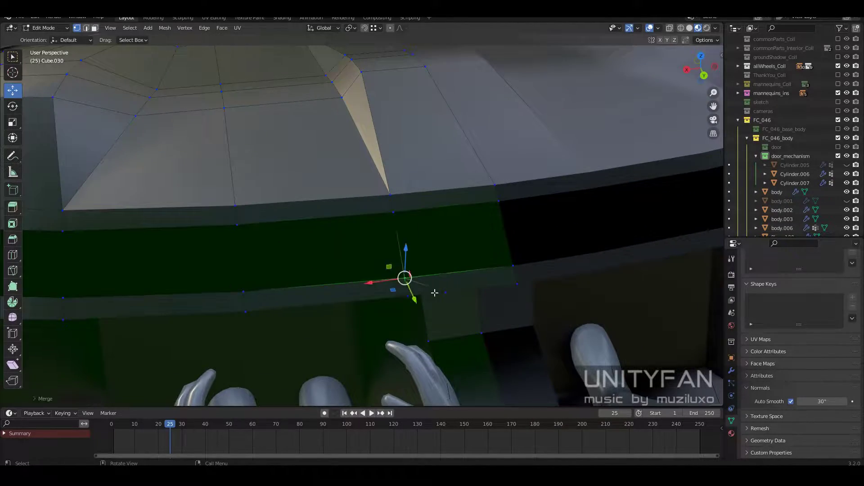
left_click(407, 293)
scroll(407, 293, "down", 5)
key("Tab")
scroll(390, 279, "down", 3)
mouse_move(390, 279)
middle_mouse_down()
mouse_move(322, 284)
mouse_move(447, 286)
mouse_move(220, 246)
mouse_move(405, 225)
mouse_move(495, 234)
middle_mouse_up()
Hide the door collection, select Cube.030 and enter Edit Mode with edge select
scroll(390, 274, "up", 3)
scroll(420, 228, "up", 3)
left_click(838, 165)
mouse_move(439, 201)
middle_mouse_down()
mouse_move(518, 204)
mouse_move(386, 195)
middle_mouse_up()
left_click(386, 195)
key("Tab")
scroll(406, 317, "up", 5)
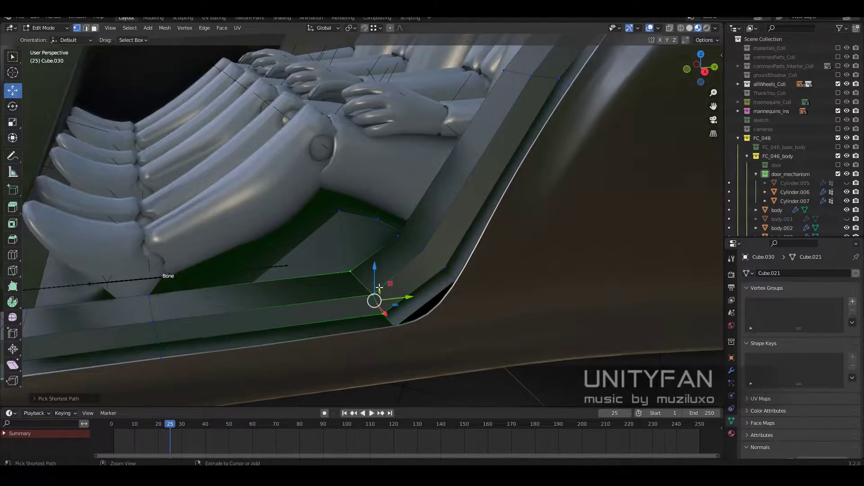
key("2")
mouse_move(379, 287)
middle_mouse_down()
mouse_move(556, 265)
mouse_move(436, 268)
mouse_move(284, 192)
middle_mouse_up()
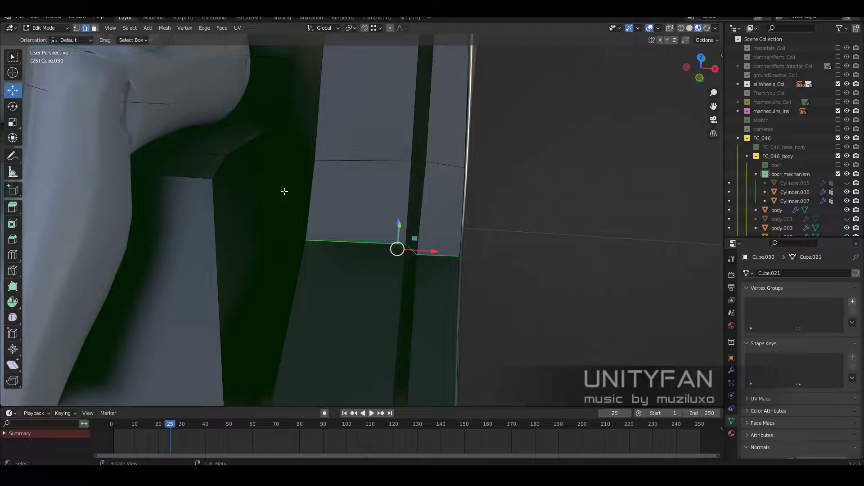
Select edges on the dashboard block, then zoom out to view the whole car
left_click(414, 210, "shift")
mouse_move(414, 210)
middle_mouse_down()
mouse_move(400, 226)
mouse_move(408, 200)
middle_mouse_up()
left_click(403, 227, "alt")
mouse_move(424, 261)
middle_mouse_down()
mouse_move(511, 259)
mouse_move(478, 255)
mouse_move(492, 300)
middle_mouse_up()
key("Tab")
scroll(492, 301, "down", 5)
mouse_move(369, 250)
middle_mouse_down()
mouse_move(434, 270)
mouse_move(359, 178)
middle_mouse_up()
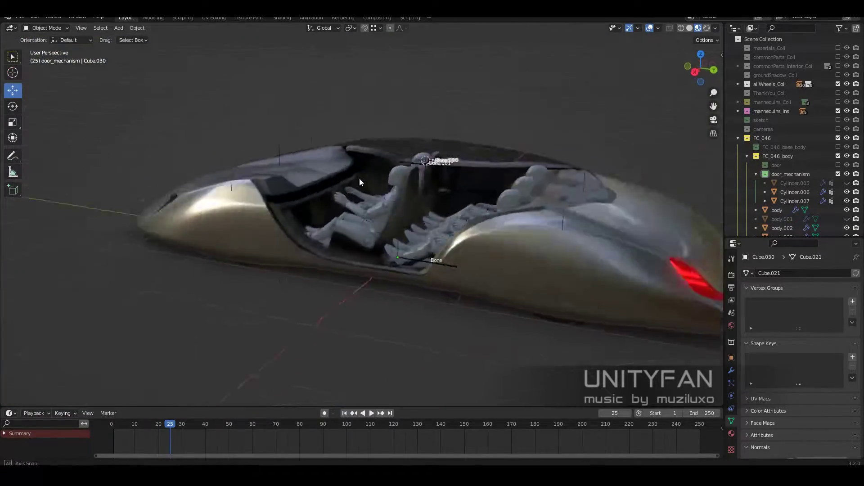
scroll(382, 232, "up", 3)
scroll(404, 226, "up", 3)
key("Tab")
mouse_move(403, 225)
middle_mouse_down()
mouse_move(459, 180)
mouse_move(415, 216)
mouse_move(425, 206)
middle_mouse_up()
Start a vertical move of the selected dashboard edges, then cancel it
right_click(292, 214)
mouse_move(365, 229)
middle_mouse_down()
mouse_move(382, 221)
mouse_move(399, 232)
middle_mouse_up()
key("g")
key("Escape")
key("g")
key("z")
key("Escape")
mouse_move(319, 167)
middle_mouse_down()
mouse_move(428, 235)
mouse_move(340, 272)
mouse_move(305, 223)
mouse_move(450, 268)
mouse_move(422, 201)
mouse_move(590, 253)
mouse_move(415, 282)
mouse_move(527, 277)
mouse_move(487, 287)
mouse_move(504, 269)
mouse_move(473, 256)
mouse_move(350, 280)
mouse_move(420, 290)
mouse_move(499, 262)
mouse_move(407, 255)
middle_mouse_up()
Subdivide and fill the selected dashboard edges, then return to Object Mode
right_click(356, 175)
left_click(373, 195)
right_click(320, 248)
left_click(320, 248)
key("Escape")
key("Tab")
Play the door animation and stop at frame 120 with the canopy raised
left_click(473, 256)
left_click(350, 247)
key("space")
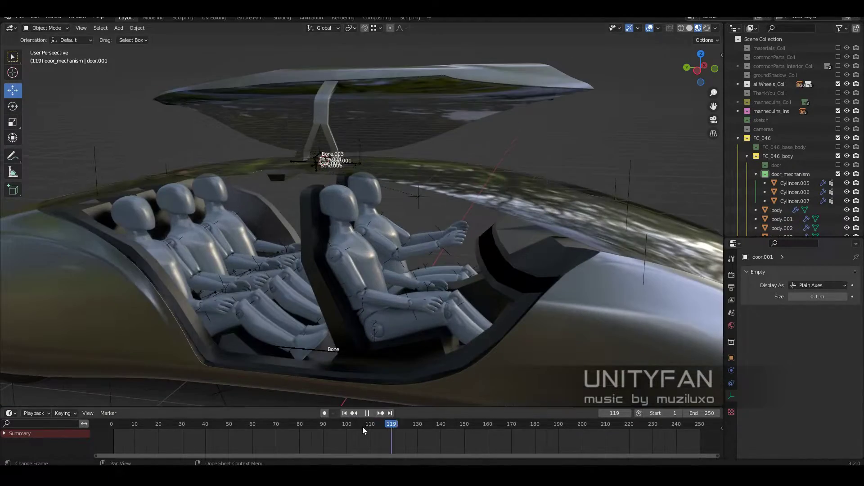
left_click_drag(363, 427, 308, 431)
mouse_move(383, 365)
middle_mouse_down()
mouse_move(460, 304)
mouse_move(323, 287)
mouse_move(374, 267)
mouse_move(378, 230)
middle_mouse_up()
key("space")
Select the dashboard body piece Cube.030 and bring up the Add object menu
scroll(378, 230, "down", 4)
left_click(379, 252)
scroll(390, 270, "down", 3)
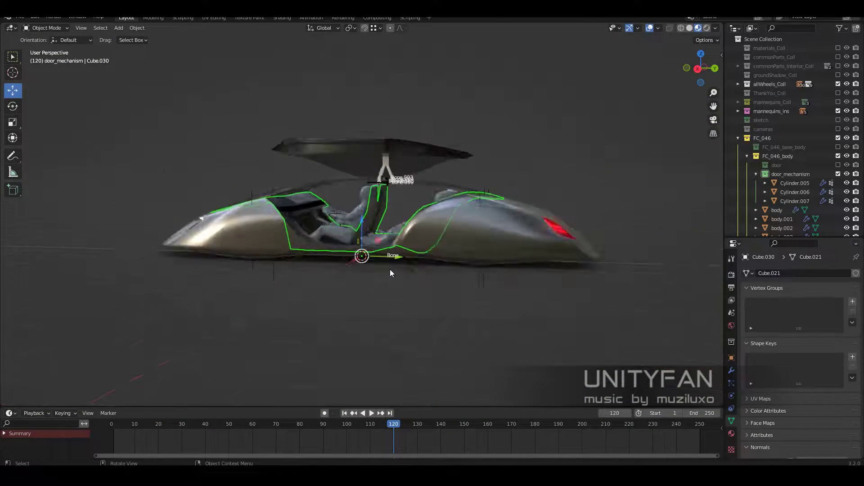
scroll(379, 265, "up", 4)
key("shift+a")
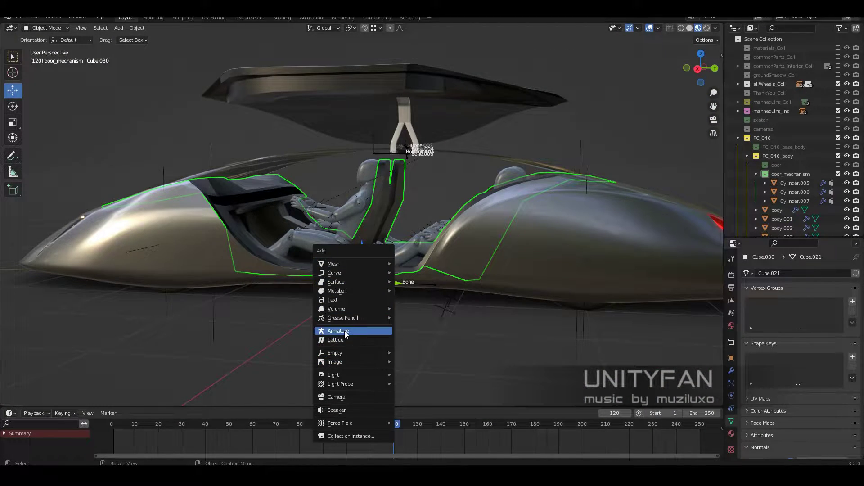
Add a Bezier curve and place its points along the dashboard's top edge
left_click(403, 273)
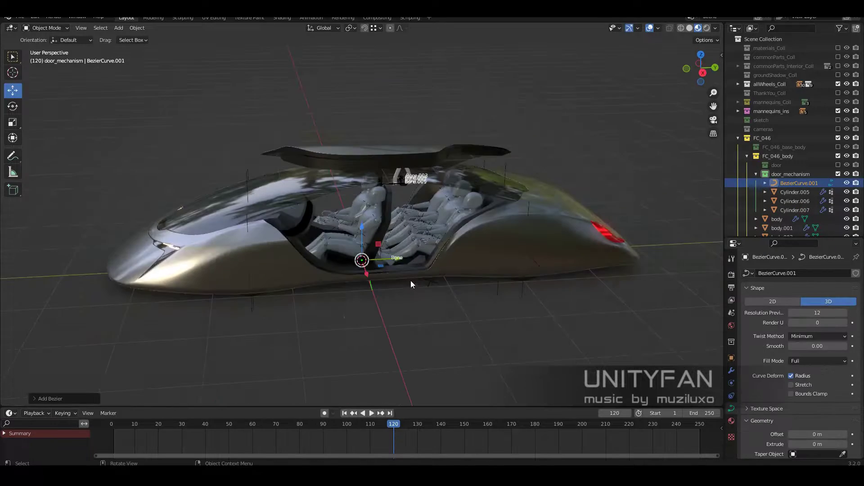
key("Tab")
key("KP_3")
scroll(397, 291, "up", 5)
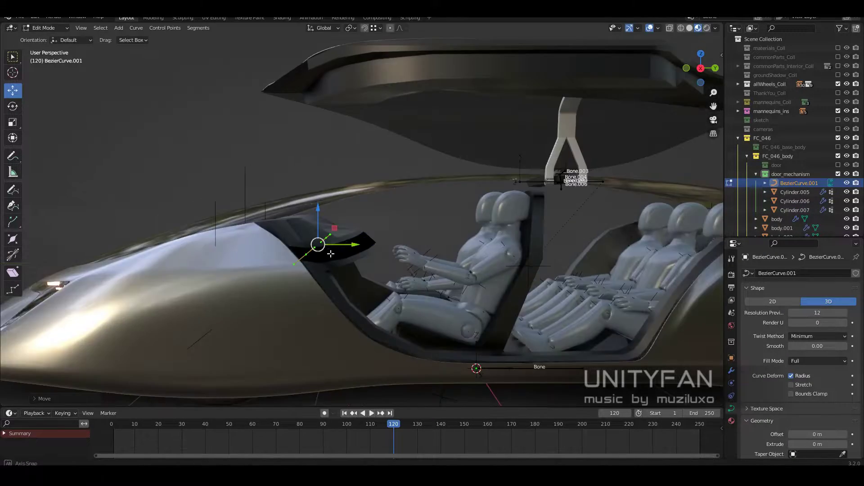
scroll(310, 255, "up", 2)
middle_click_drag(305, 232, 396, 207)
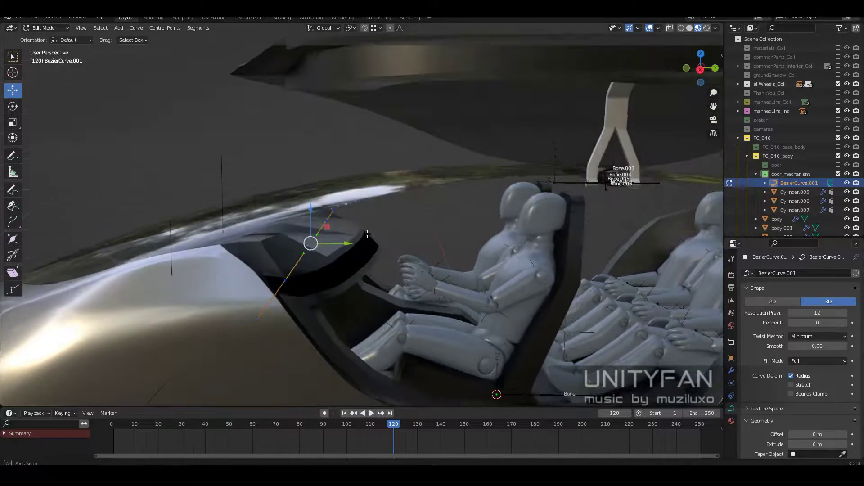
key("KP_3")
left_click(412, 225)
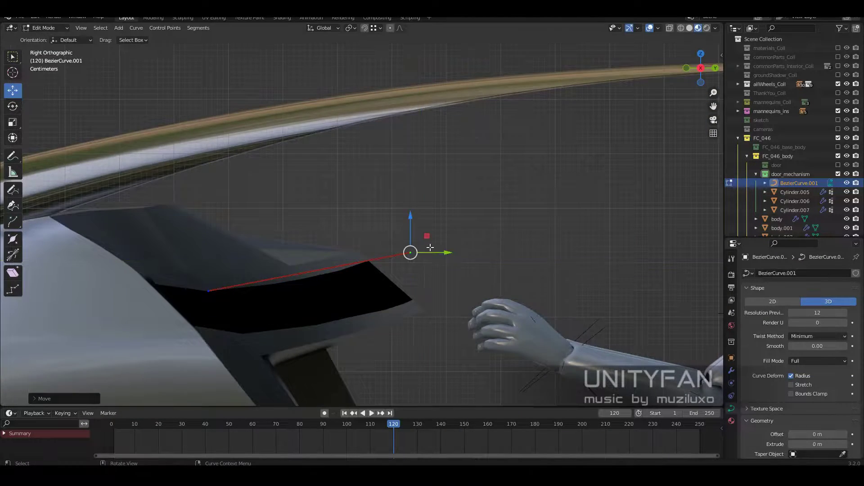
key("g")
middle_click_drag(430, 247, 431, 228)
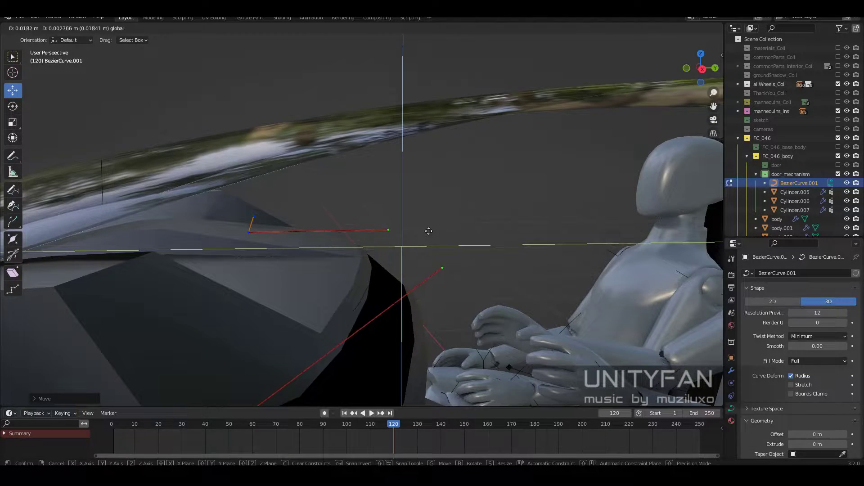
Give the curve a 0.002 m bevel depth
scroll(812, 411, "down", 1)
left_click(818, 295)
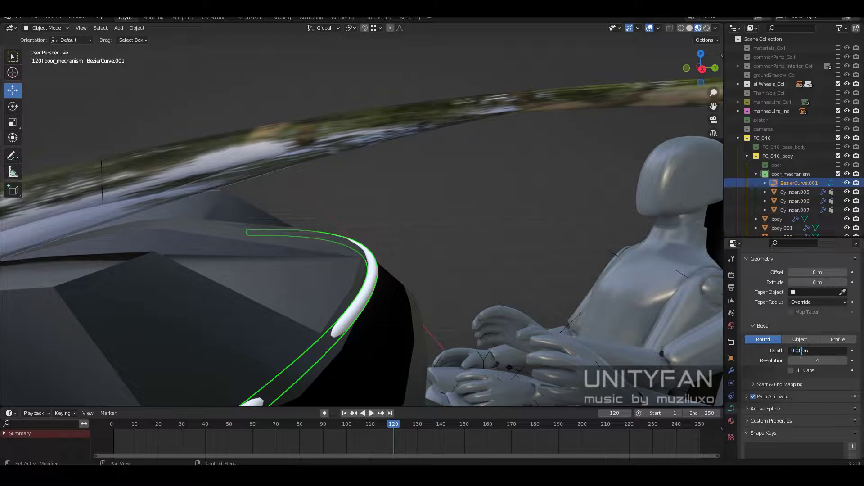
type("2")
key("Return")
Duplicate the curve as a second trim line and place it below the first
middle_click_drag(357, 247, 439, 242)
key("Tab")
key("g")
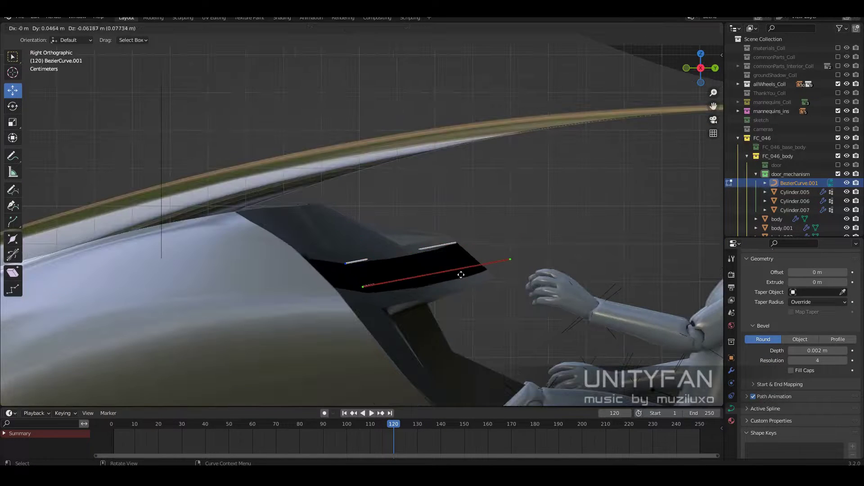
left_click(467, 276)
Switch to wireframe shading and select the dashboard mesh Cube.030
key("z")
left_click(379, 270)
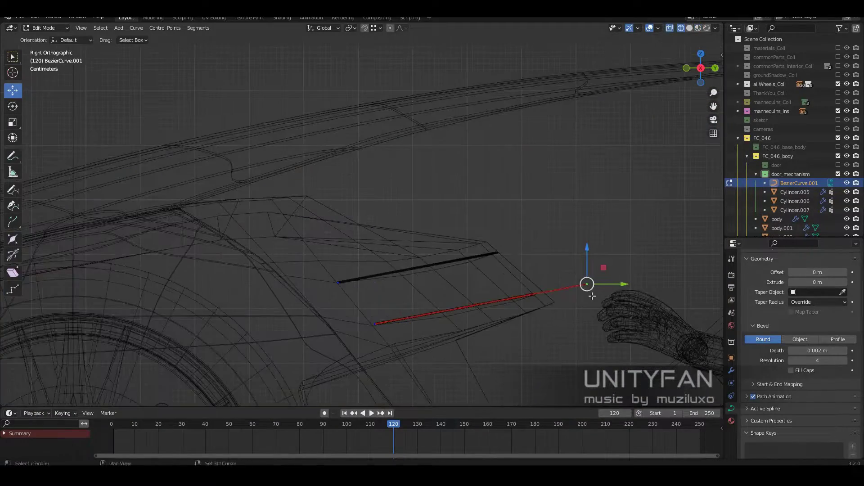
key("Tab")
key("shift+z")
left_click(460, 291)
left_click(398, 290)
Move dashboard vertices onto the trim lines and return to solid shading
scroll(98, 54, "up", 3)
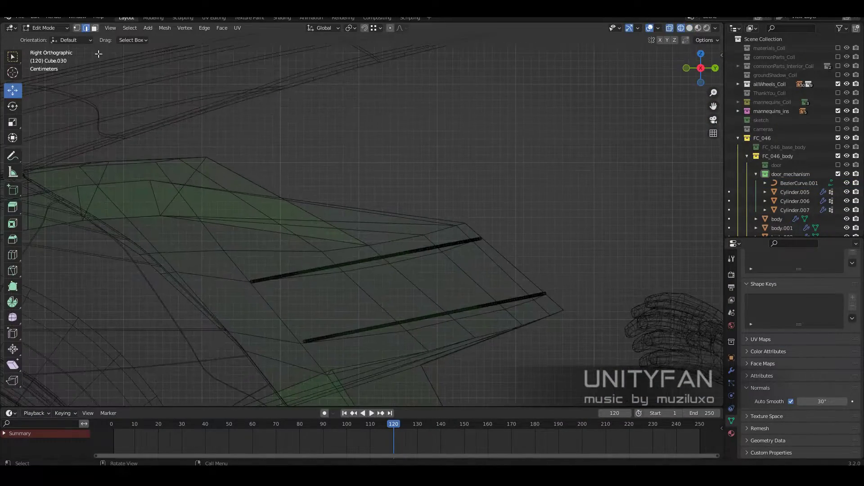
scroll(424, 295, "up", 2)
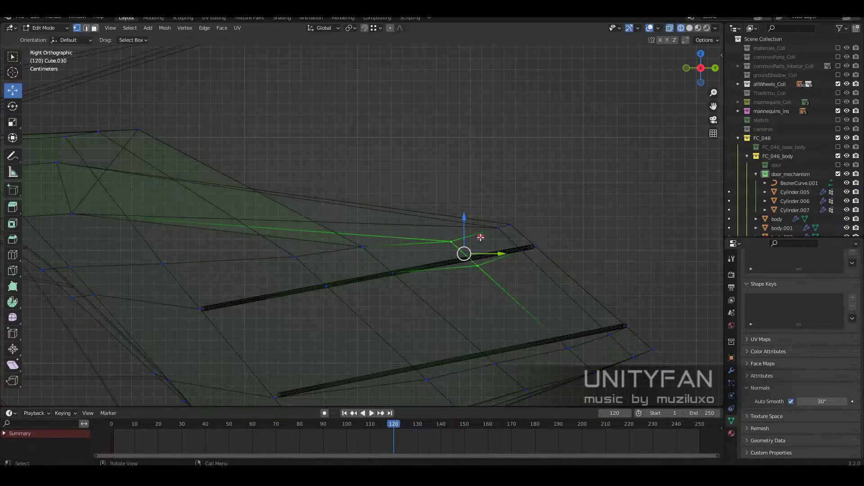
middle_click_drag(500, 242, 491, 240, "shift")
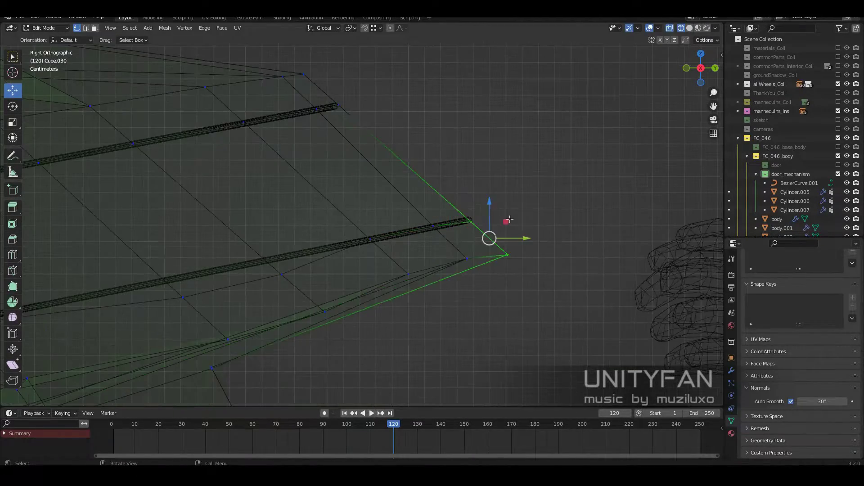
scroll(450, 252, "down", 2)
scroll(440, 276, "up", 2)
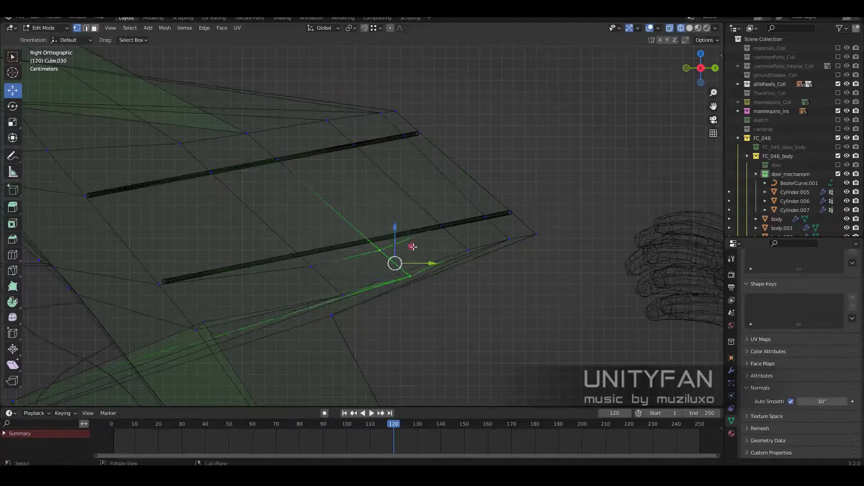
left_click(383, 244)
key("alt+z")
mouse_move(384, 245)
middle_mouse_down()
mouse_move(427, 268)
mouse_move(424, 286)
middle_mouse_up()
left_click(410, 267)
Move the remaining dashboard vertices to fit the trim lines and exit Edit Mode
scroll(410, 270, "up", 3)
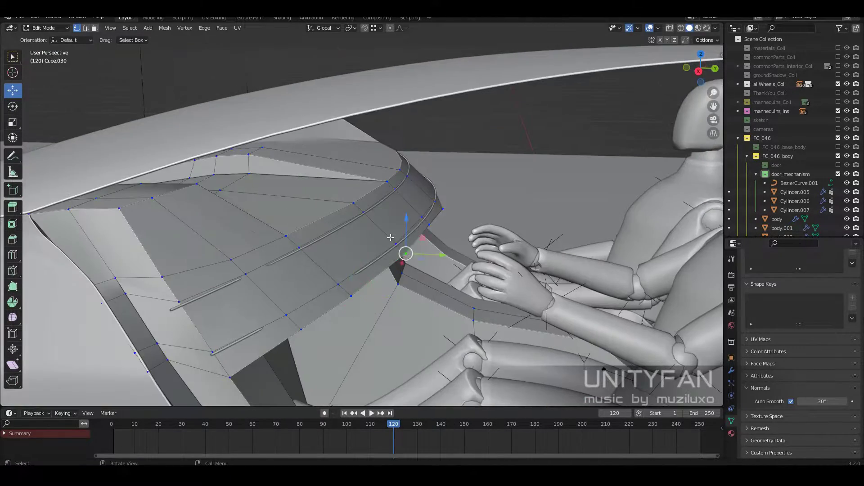
mouse_move(405, 247)
middle_mouse_down()
mouse_move(480, 250)
mouse_move(495, 282)
mouse_move(479, 314)
middle_mouse_up()
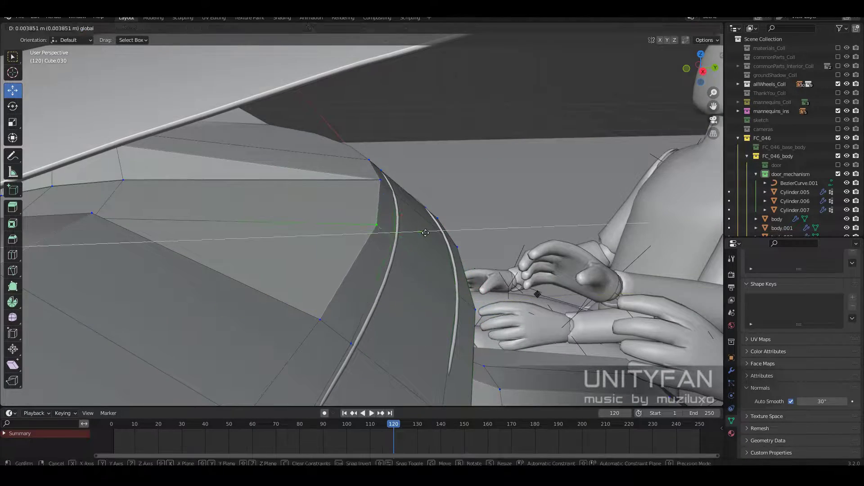
left_click(425, 233)
mouse_move(425, 233)
middle_mouse_down()
mouse_move(402, 247)
mouse_move(335, 256)
mouse_move(386, 158)
mouse_move(486, 273)
middle_mouse_up()
left_click(416, 243)
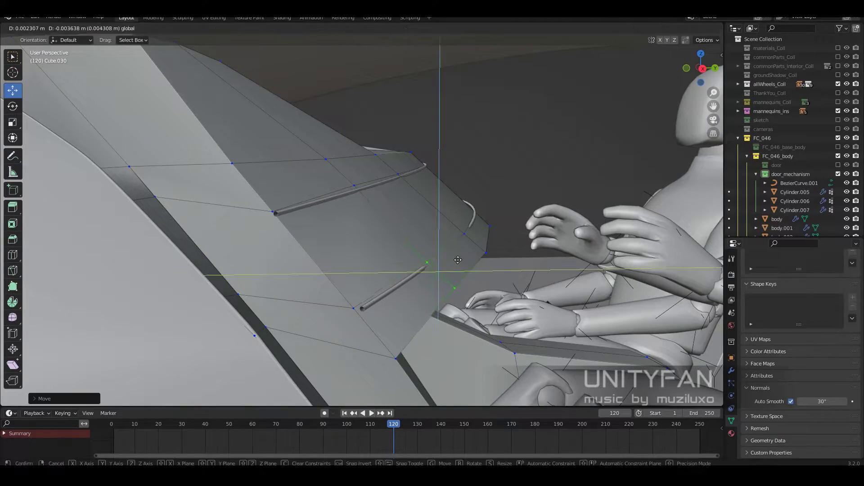
left_click(489, 228)
key("Tab")
Drag the trim curve into its own collection in the Outliner
mouse_move(490, 228)
middle_mouse_down()
mouse_move(498, 241)
mouse_move(499, 187)
middle_mouse_up()
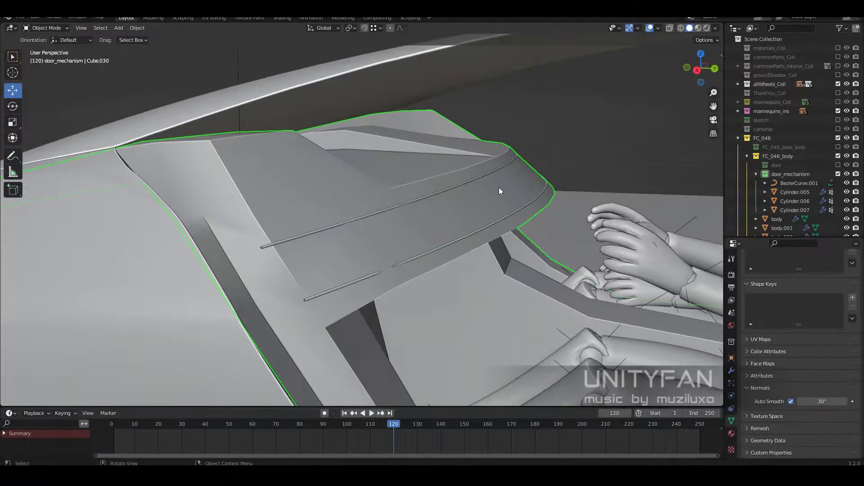
left_click(490, 177)
scroll(489, 174, "down", 5)
middle_click_drag(432, 263, 490, 247)
mouse_move(799, 183)
left_mouse_down()
mouse_move(788, 172)
mouse_move(767, 179)
left_mouse_up()
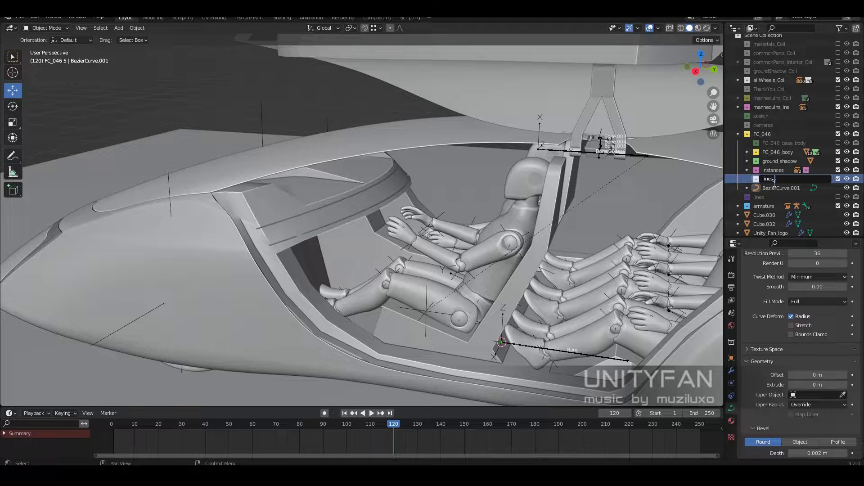
Name the new collection lines_helper and bring up its options
type("helper")
key("Return")
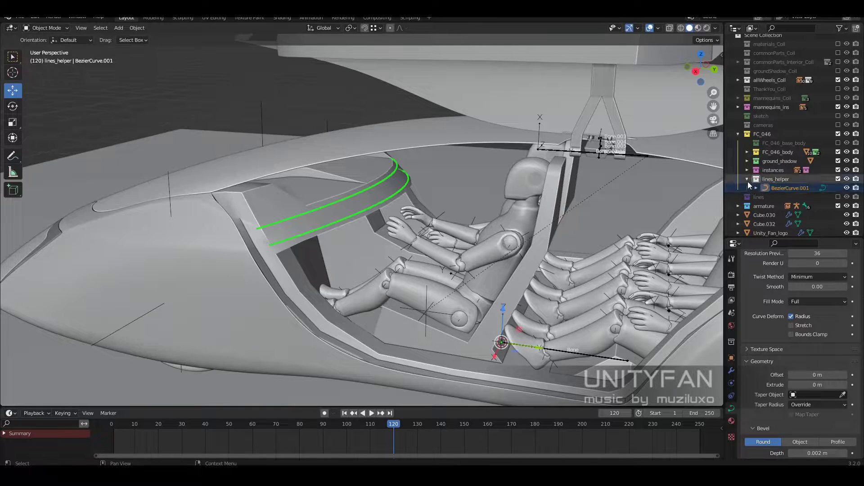
right_click(747, 182)
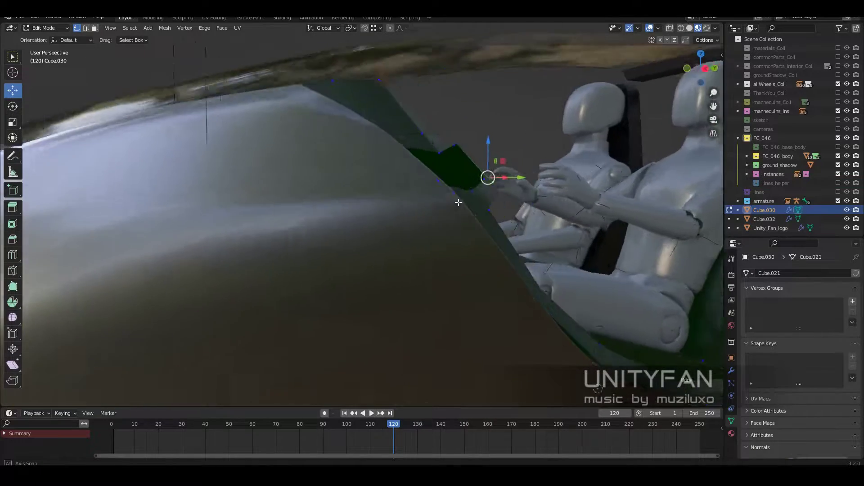
Move a corner vertex of the Cube.030 dashboard into place, ending in Object Mode
middle_click_drag(458, 202, 367, 196)
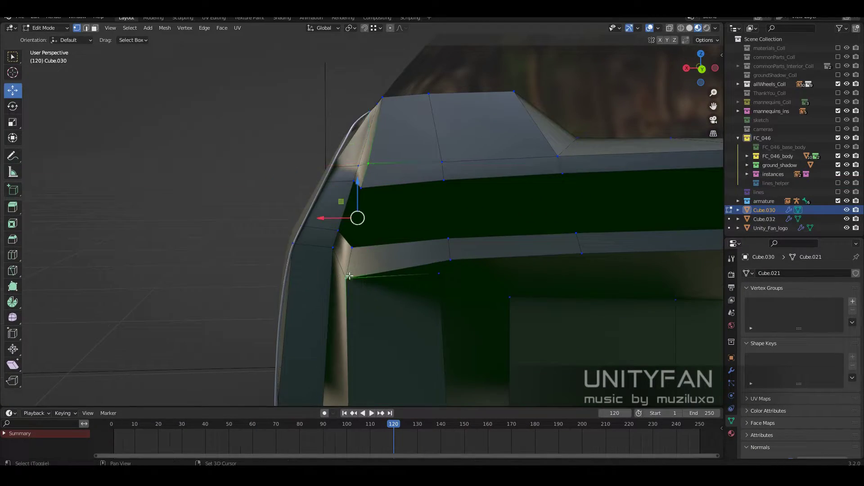
scroll(334, 247, "down", 8)
scroll(434, 256, "up", 5)
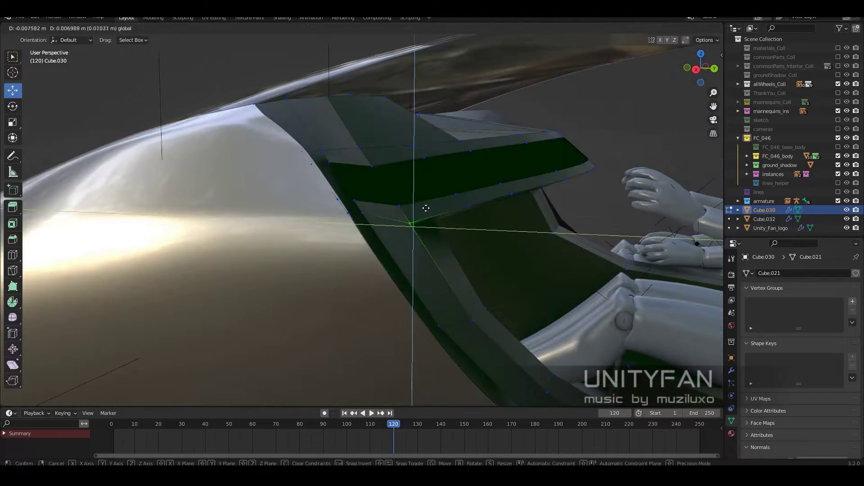
key("Tab")
mouse_move(434, 256)
middle_mouse_down()
mouse_move(476, 244)
mouse_move(464, 266)
mouse_move(422, 250)
mouse_move(390, 287)
mouse_move(287, 141)
middle_mouse_up()
key("Tab")
scroll(444, 233, "up", 5)
scroll(443, 233, "down", 5)
key("Tab")
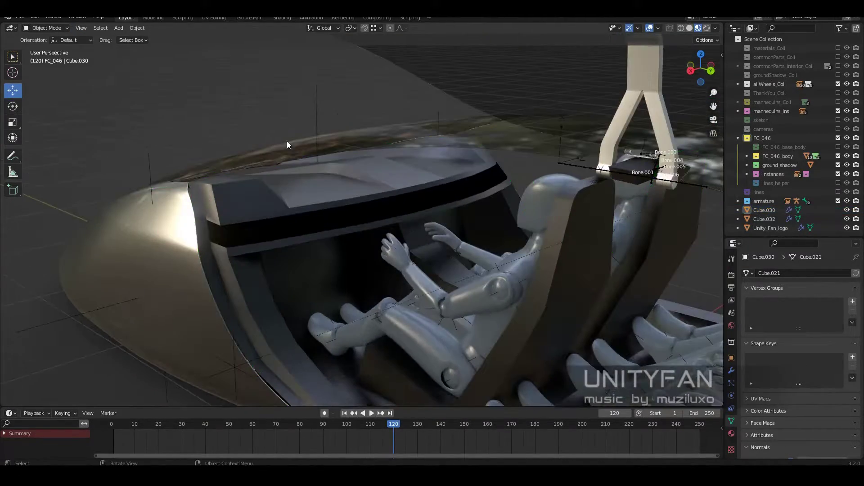
key("z")
key("z")
mouse_move(392, 158)
middle_mouse_down()
mouse_move(481, 186)
mouse_move(476, 171)
middle_mouse_up()
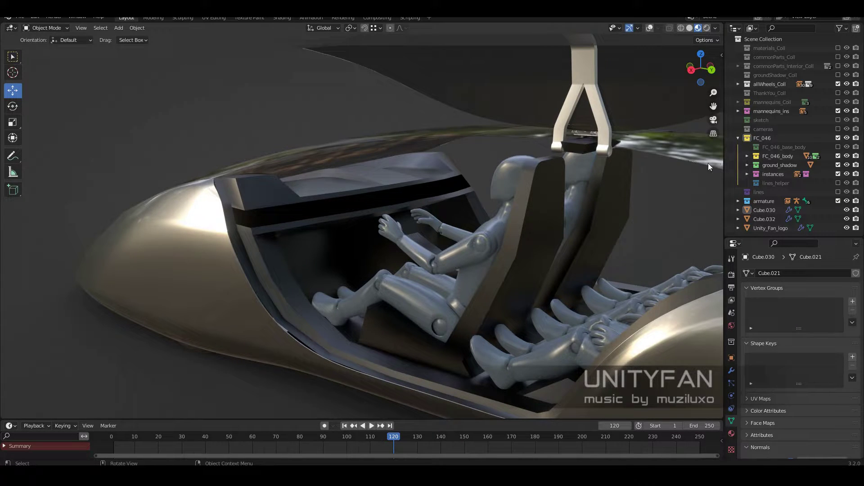
key("alt+z")
left_click(449, 176)
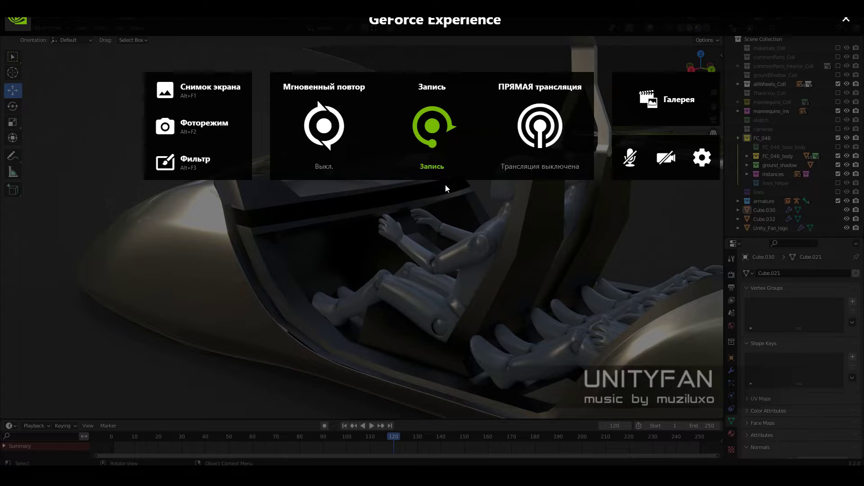